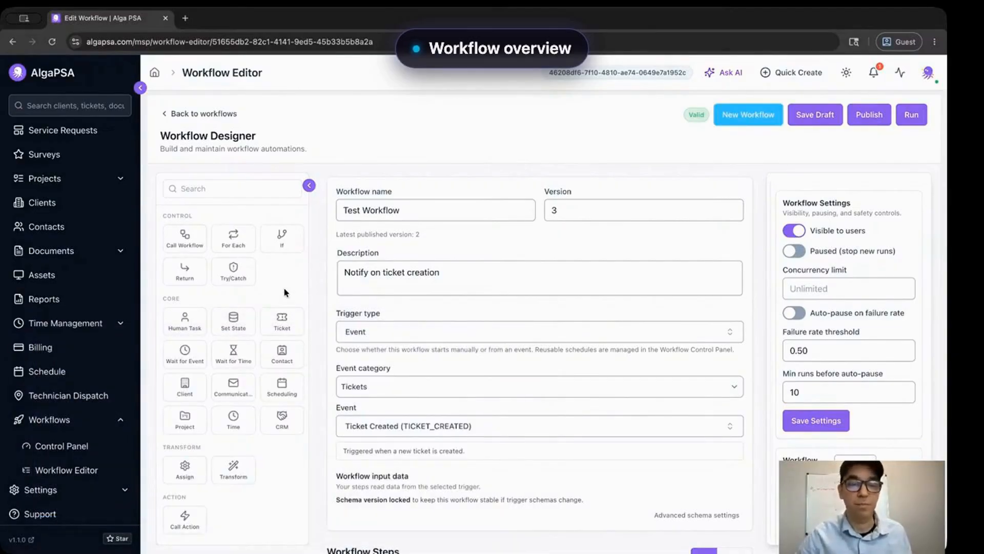
- Go back to the Workflow Editor list showing Test Workflow, Monthly Review and New Workflow
{"action": "left_click", "coordinate": [53, 471]}
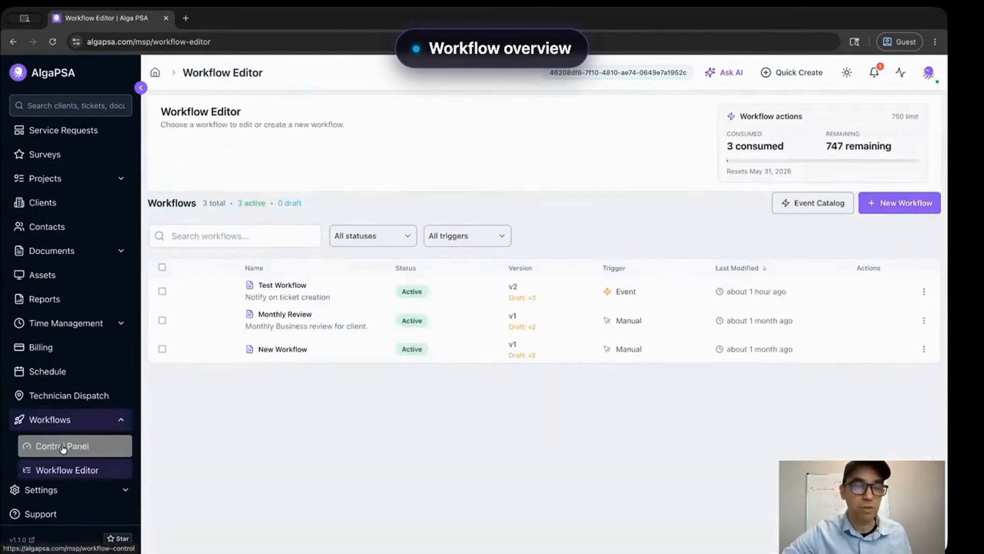
- Open the workflow Control Panel, glance at Schedules, and review the four succeeded runs
{"action": "left_click", "coordinate": [62, 448]}
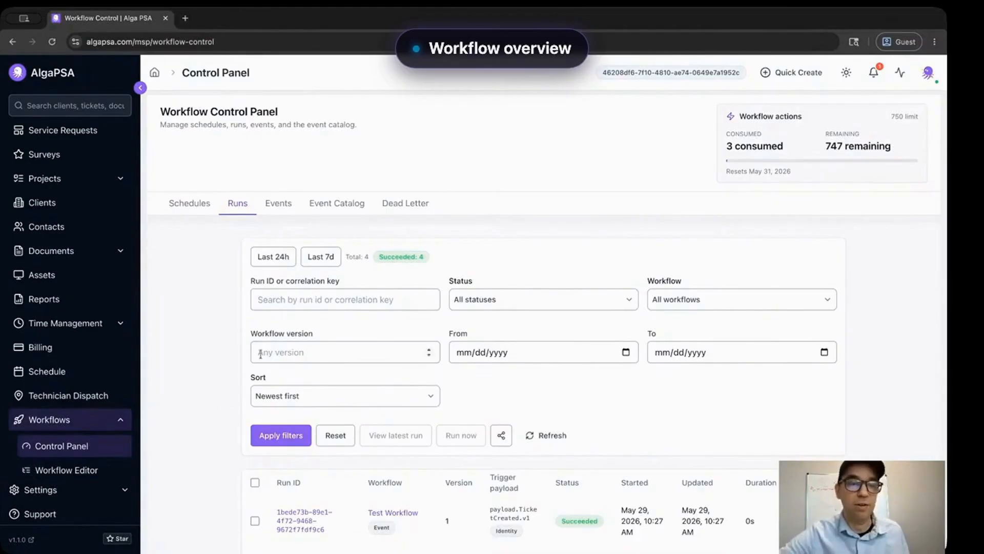
{"action": "left_click", "coordinate": [188, 205]}
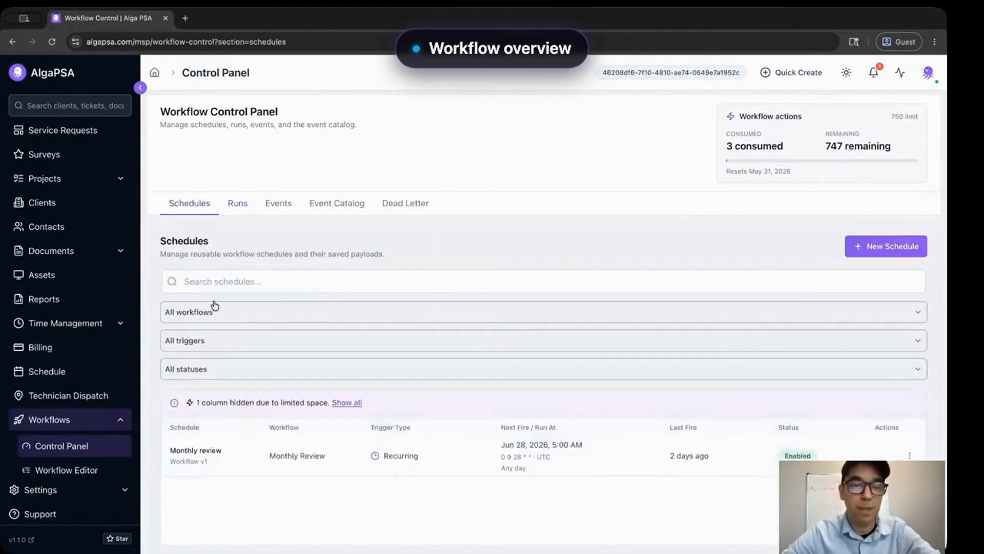
{"action": "left_click", "coordinate": [237, 204]}
{"action": "scroll", "coordinate": [220, 349], "scroll_direction": "down", "scroll_amount": 2}
{"action": "scroll", "coordinate": [219, 349], "scroll_direction": "up", "scroll_amount": 1}
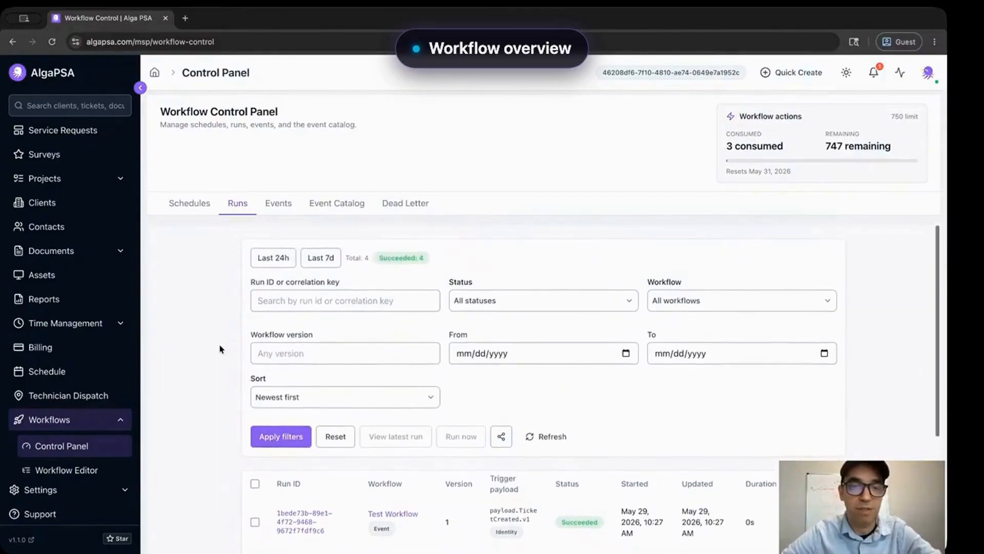
{"action": "scroll", "coordinate": [220, 349], "scroll_direction": "down", "scroll_amount": 4}
{"action": "scroll", "coordinate": [220, 349], "scroll_direction": "up", "scroll_amount": 1}
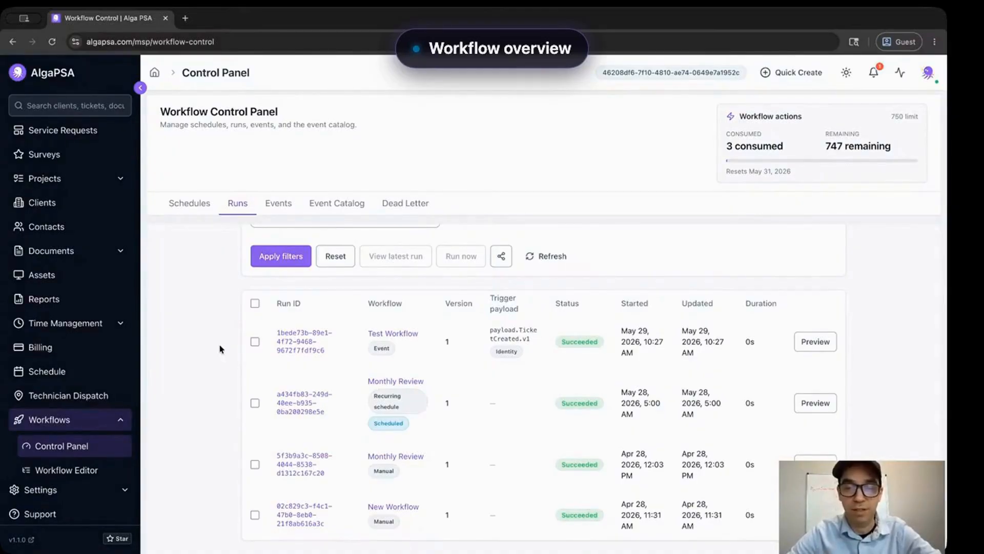
{"action": "scroll", "coordinate": [219, 349], "scroll_direction": "up", "scroll_amount": 4}
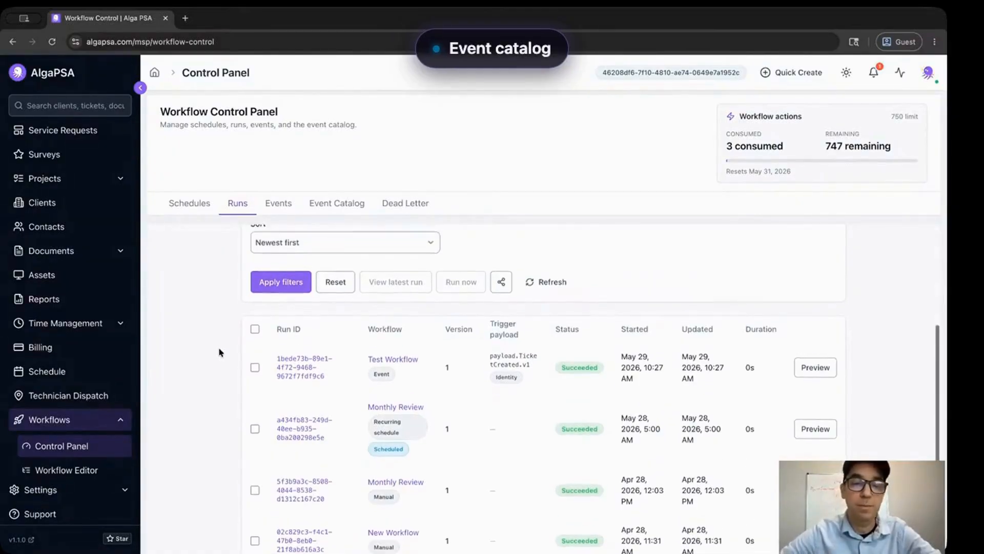
- Check the Events log, then scroll through the Event Catalog's system event cards
{"action": "left_click", "coordinate": [284, 210]}
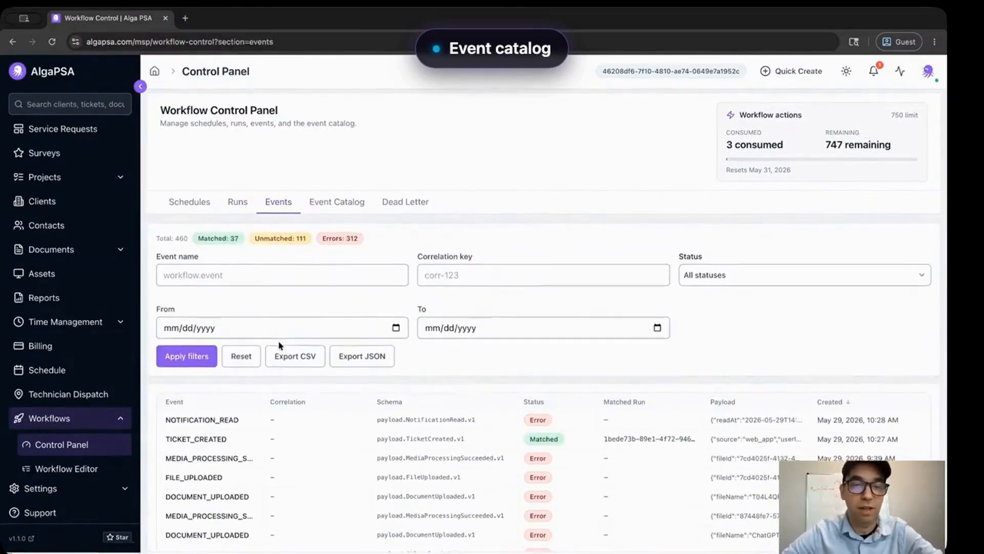
{"action": "left_click", "coordinate": [342, 204]}
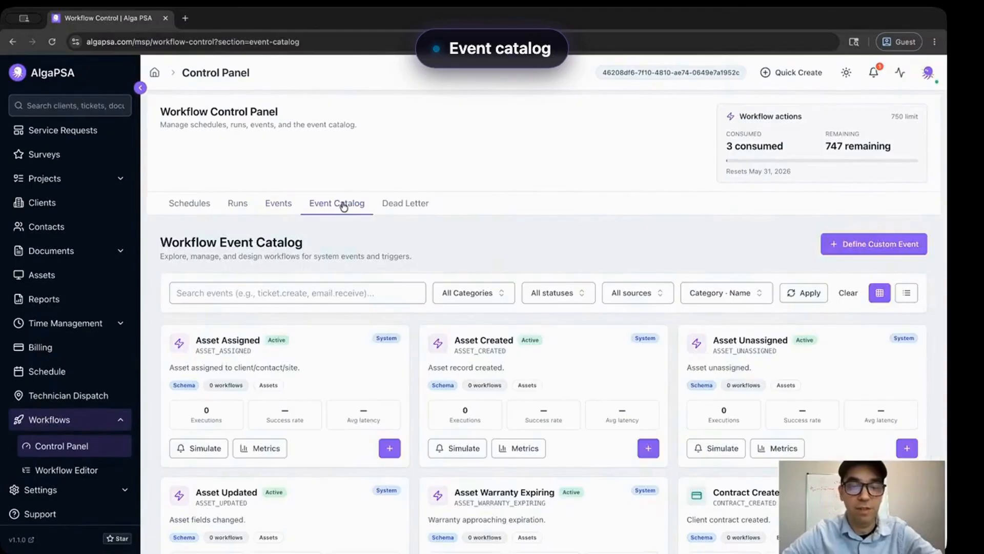
{"action": "scroll", "coordinate": [367, 374], "scroll_direction": "down", "scroll_amount": 3}
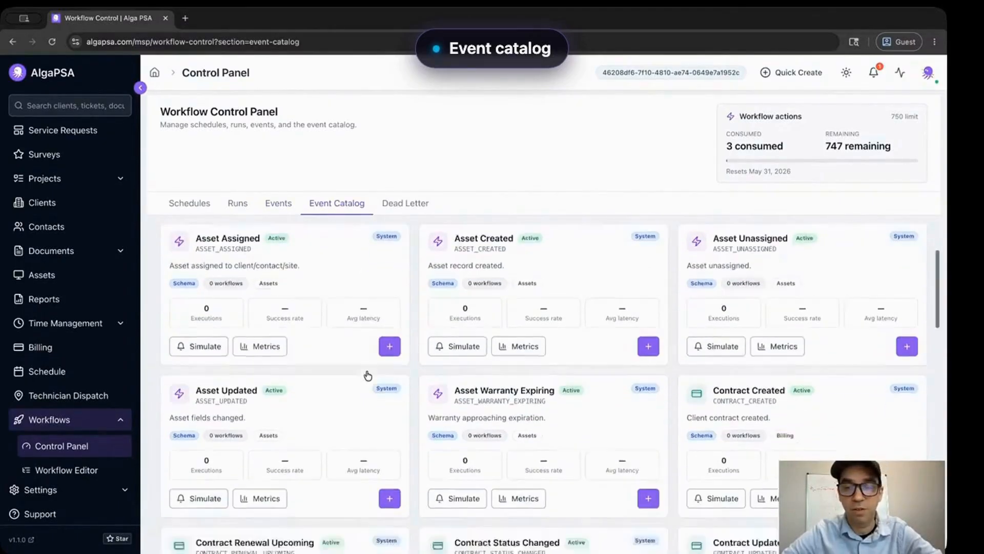
{"action": "scroll", "coordinate": [367, 376], "scroll_direction": "down", "scroll_amount": 5}
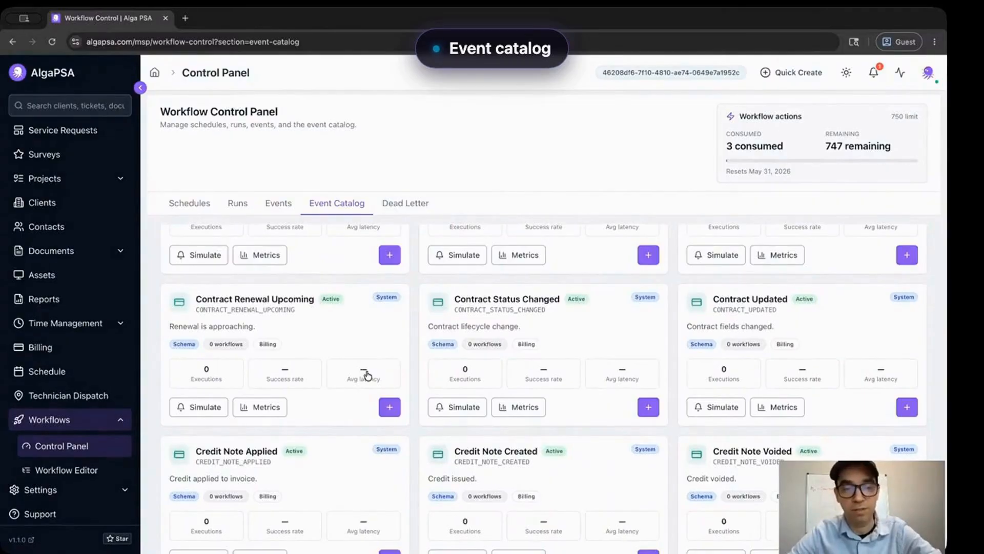
{"action": "scroll", "coordinate": [368, 376], "scroll_direction": "down", "scroll_amount": 10}
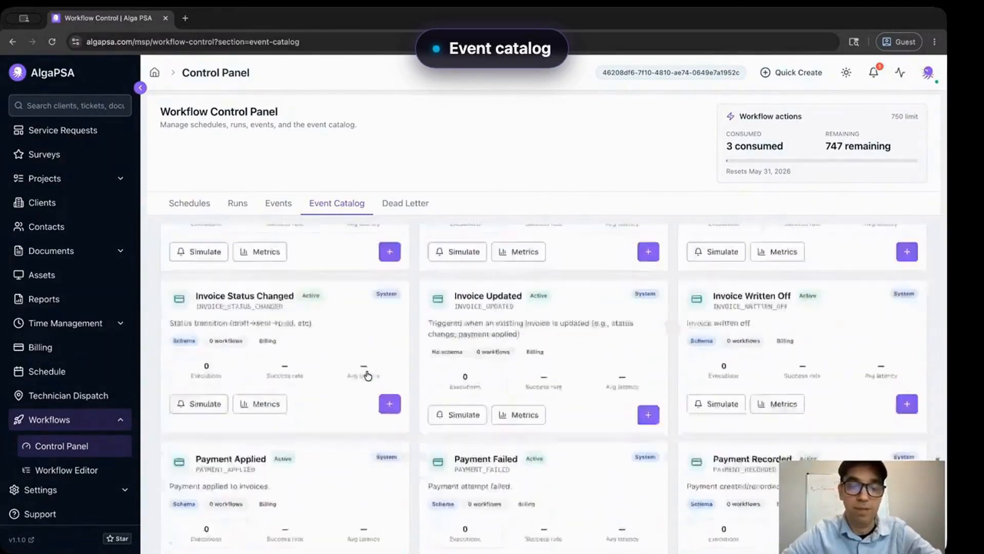
{"action": "scroll", "coordinate": [367, 376], "scroll_direction": "down", "scroll_amount": 2}
{"action": "scroll", "coordinate": [368, 376], "scroll_direction": "up", "scroll_amount": 1}
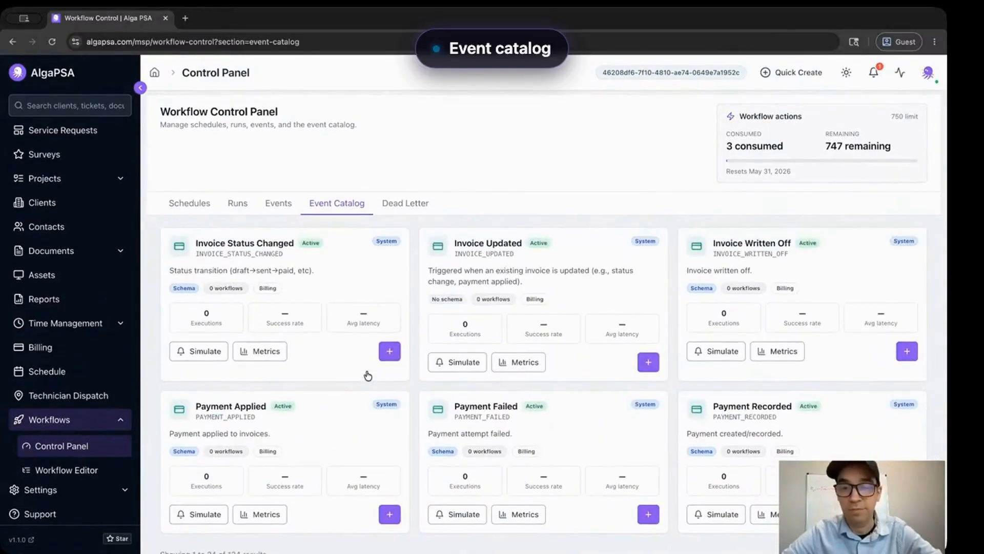
{"action": "scroll", "coordinate": [761, 391], "scroll_direction": "up", "scroll_amount": 8}
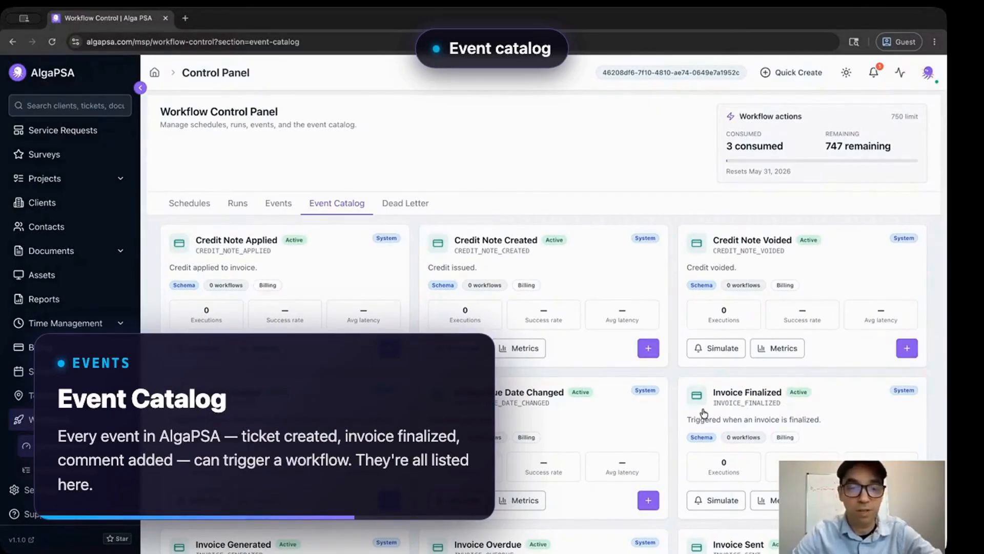
- Load the next page of the 134-event catalog, such as Credit Note Applied and Client Merged
{"action": "scroll", "coordinate": [703, 413], "scroll_direction": "up", "scroll_amount": 2}
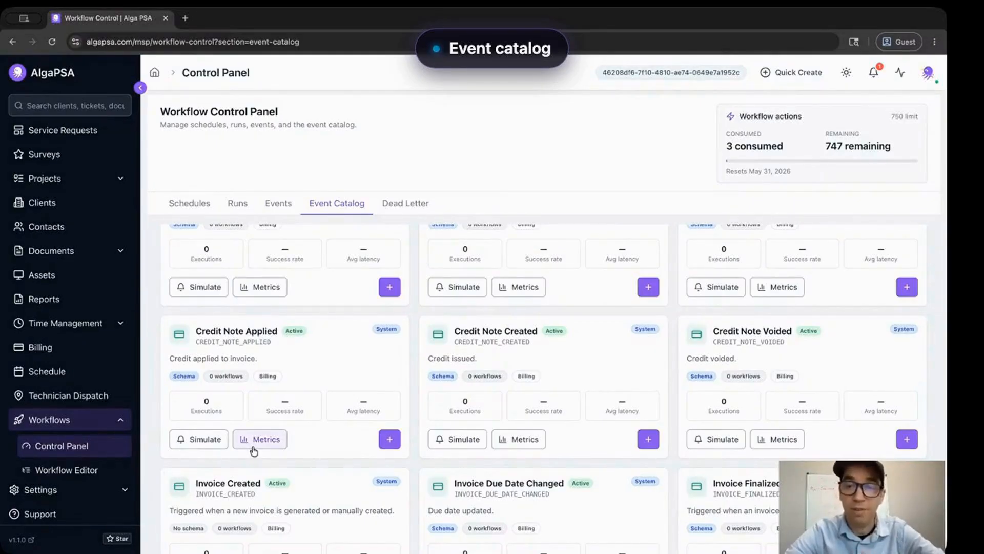
{"action": "scroll", "coordinate": [254, 451], "scroll_direction": "up", "scroll_amount": 8}
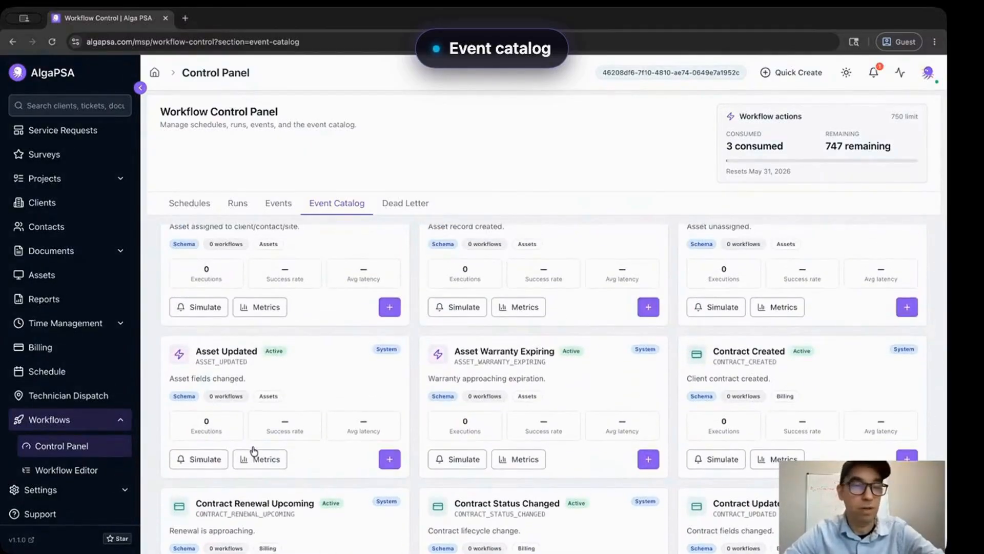
{"action": "scroll", "coordinate": [254, 452], "scroll_direction": "up", "scroll_amount": 3}
{"action": "scroll", "coordinate": [251, 446], "scroll_direction": "down", "scroll_amount": 10}
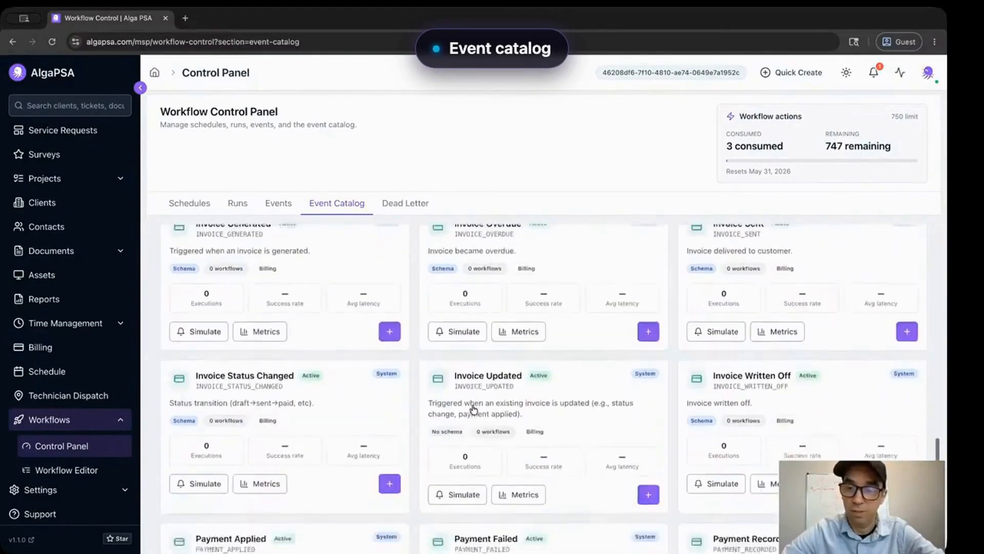
{"action": "scroll", "coordinate": [473, 409], "scroll_direction": "down", "scroll_amount": 3}
{"action": "left_click", "coordinate": [892, 535]}
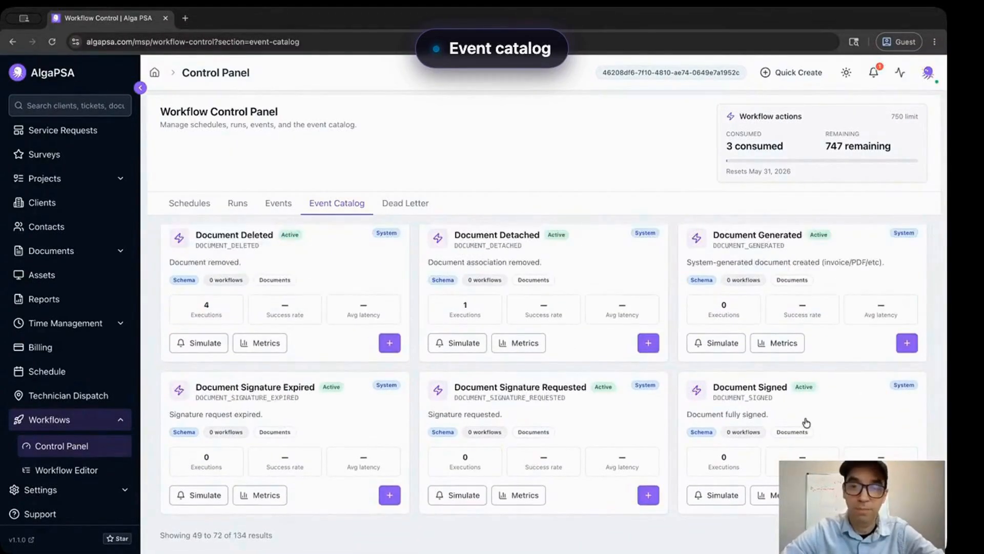
{"action": "scroll", "coordinate": [806, 423], "scroll_direction": "up", "scroll_amount": 10}
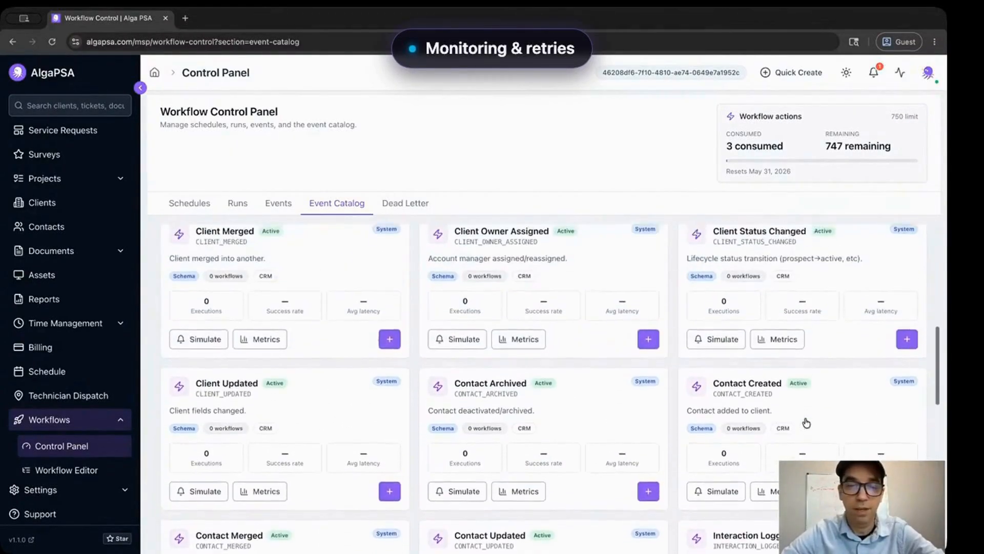
- Check Dead Letter and Events, then view the enabled Monthly review schedule under Schedules
{"action": "left_click", "coordinate": [419, 205]}
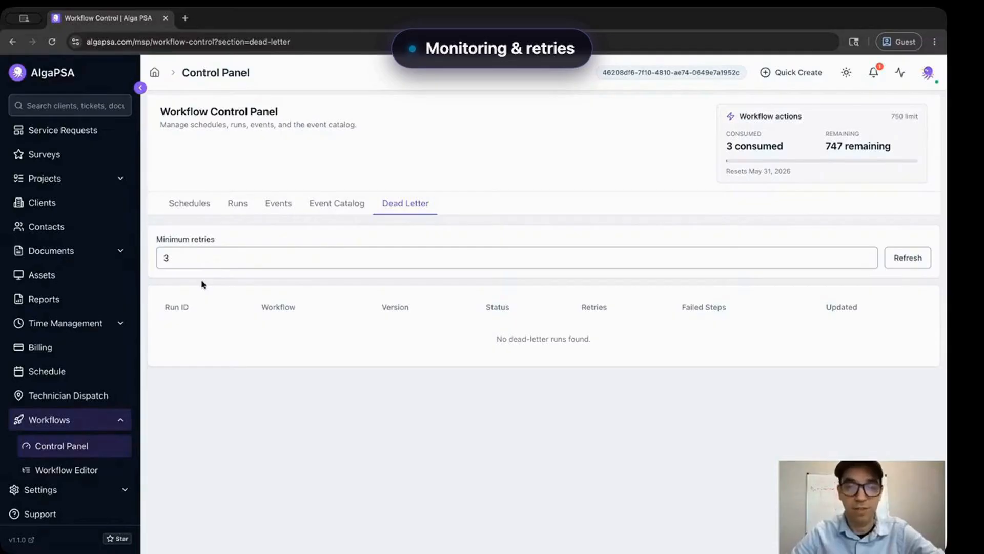
{"action": "left_click", "coordinate": [283, 205]}
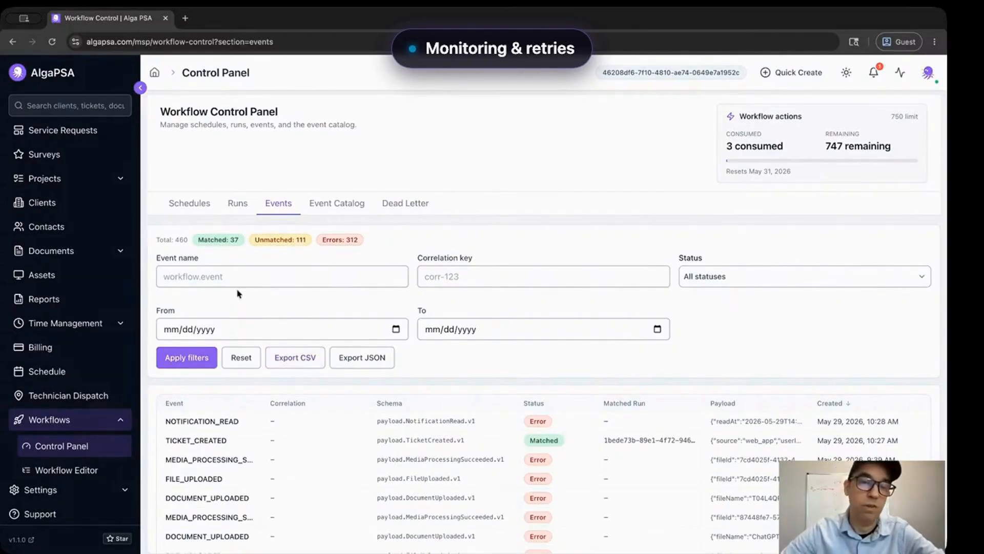
{"action": "left_click", "coordinate": [194, 203]}
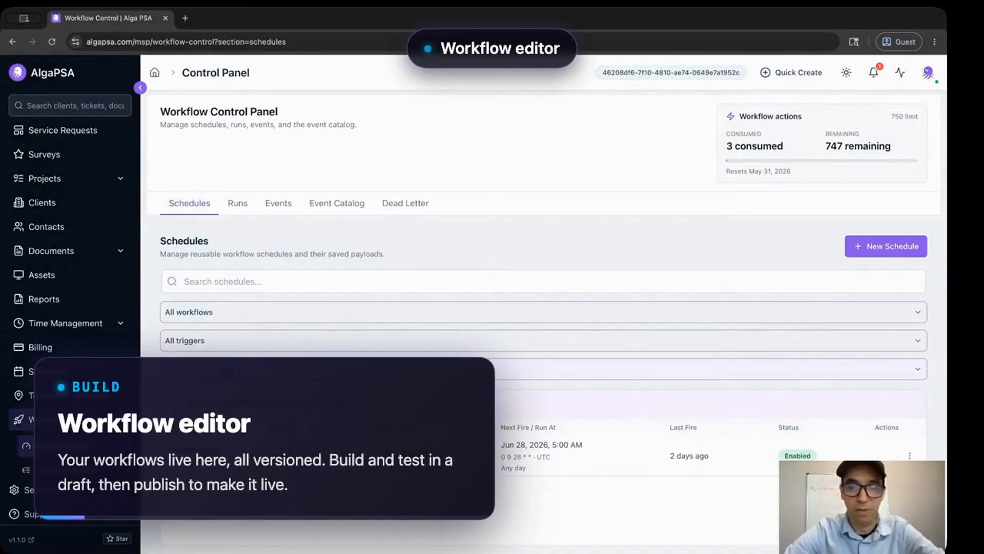
- Open Test Workflow from the workflows list, look it over, and return to the list
{"action": "left_click", "coordinate": [26, 469]}
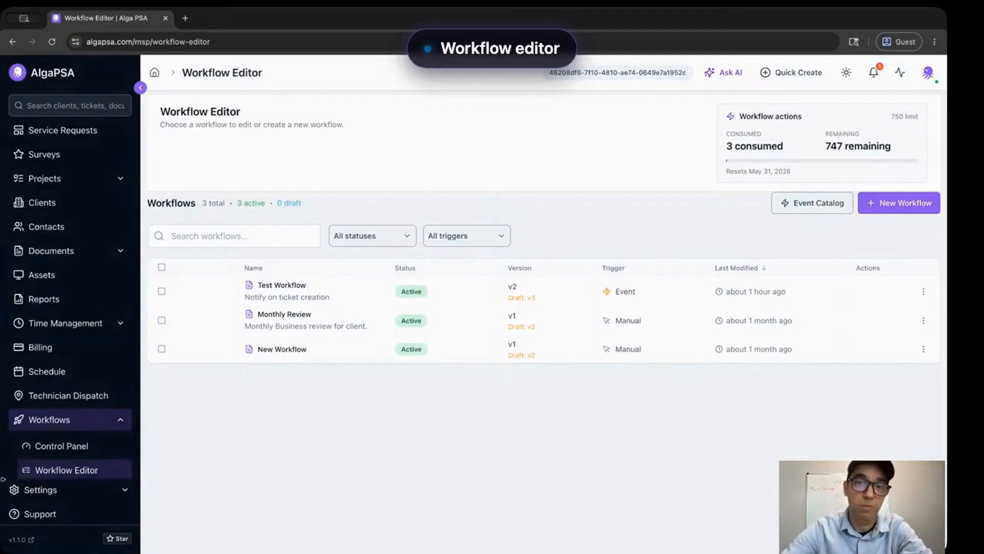
{"action": "left_click", "coordinate": [292, 294]}
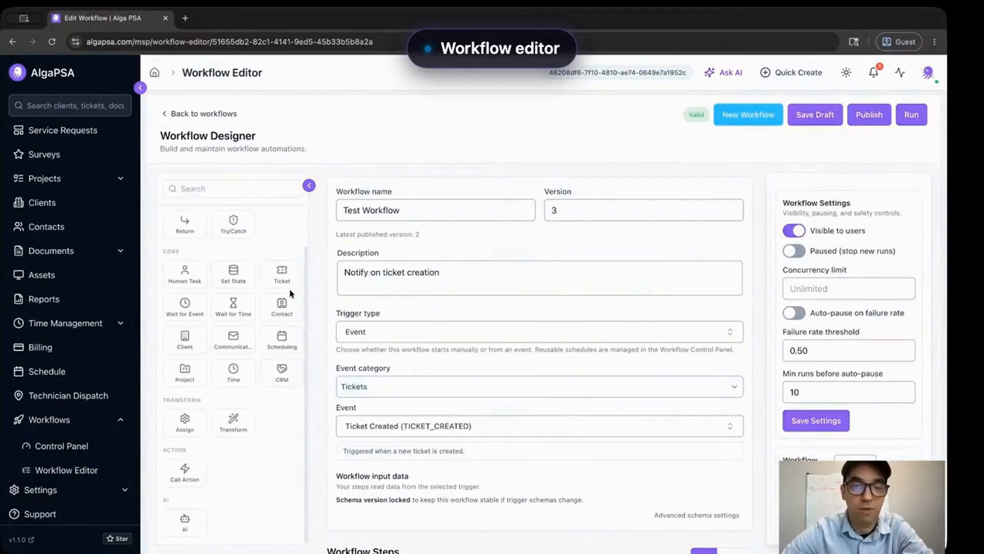
{"action": "scroll", "coordinate": [388, 415], "scroll_direction": "down", "scroll_amount": 4}
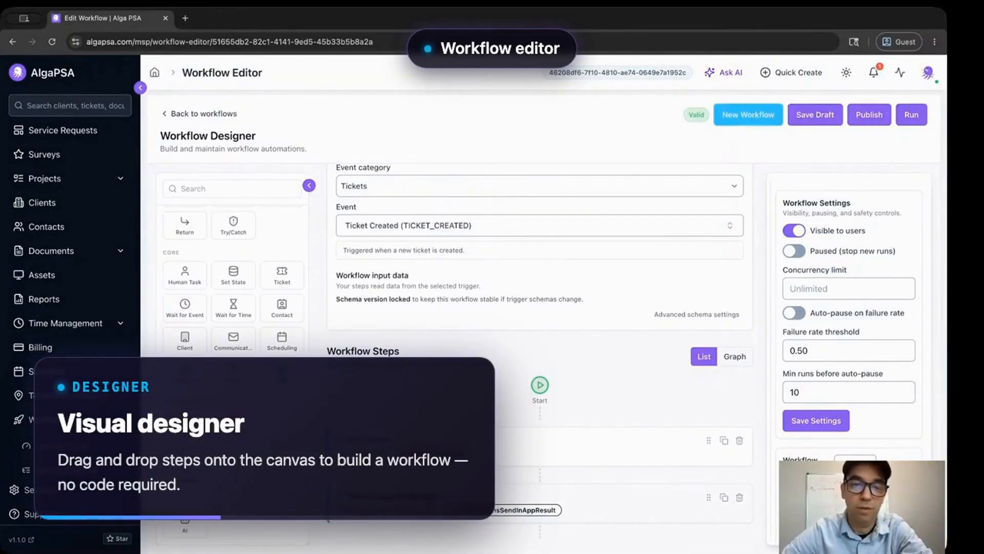
{"action": "scroll", "coordinate": [540, 308], "scroll_direction": "up", "scroll_amount": 2}
{"action": "scroll", "coordinate": [540, 308], "scroll_direction": "up", "scroll_amount": 2}
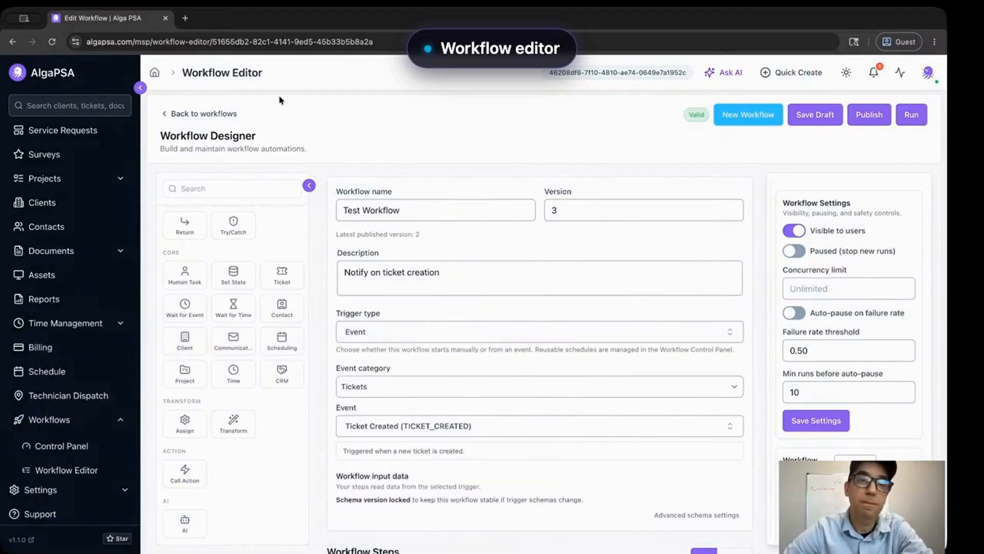
{"action": "left_click", "coordinate": [226, 113]}
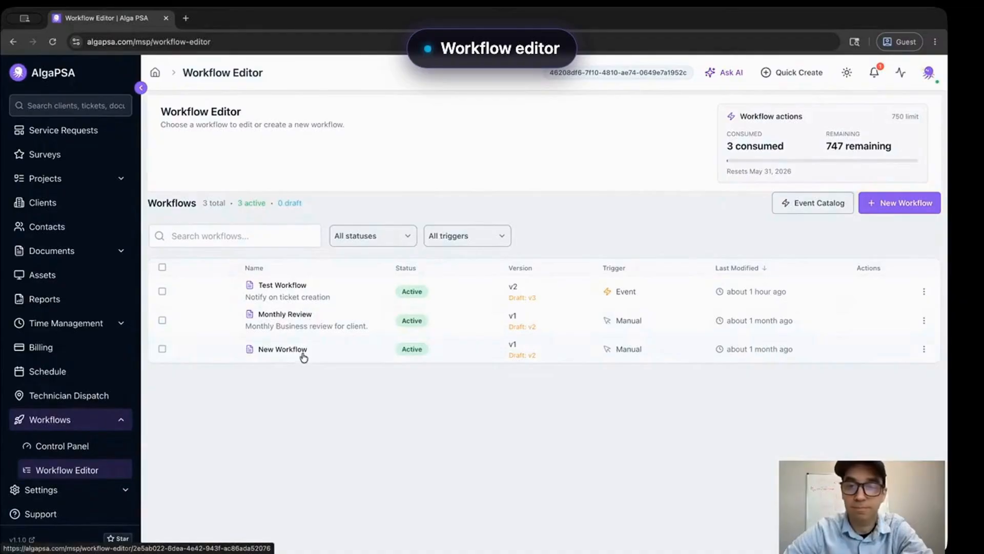
- Open Test Workflow and review its Ticket Created trigger, version 3, and 'Notify on ticket creation' description
{"action": "left_click", "coordinate": [290, 284]}
{"action": "scroll", "coordinate": [326, 302], "scroll_direction": "down", "scroll_amount": 4}
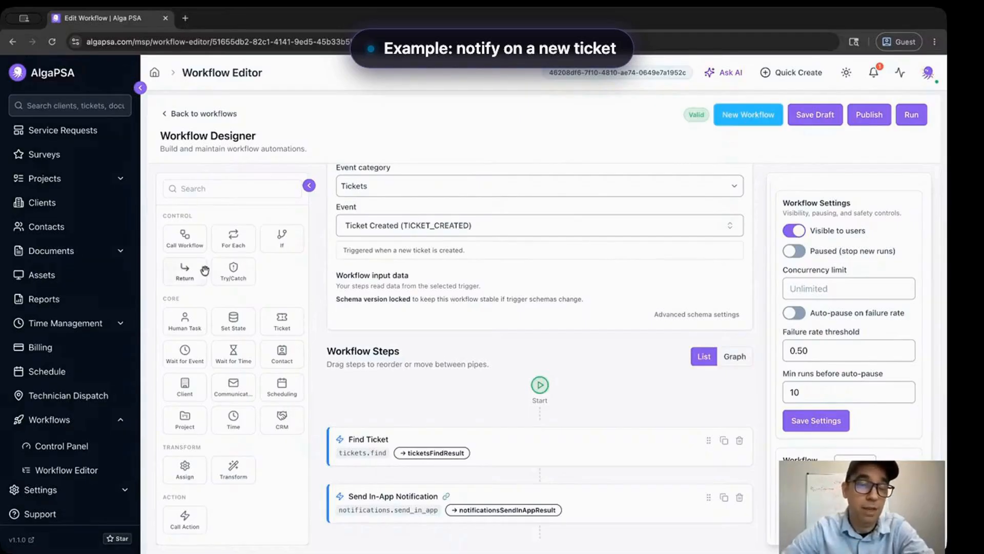
{"action": "scroll", "coordinate": [205, 270], "scroll_direction": "down", "scroll_amount": 2}
{"action": "scroll", "coordinate": [205, 270], "scroll_direction": "up", "scroll_amount": 2}
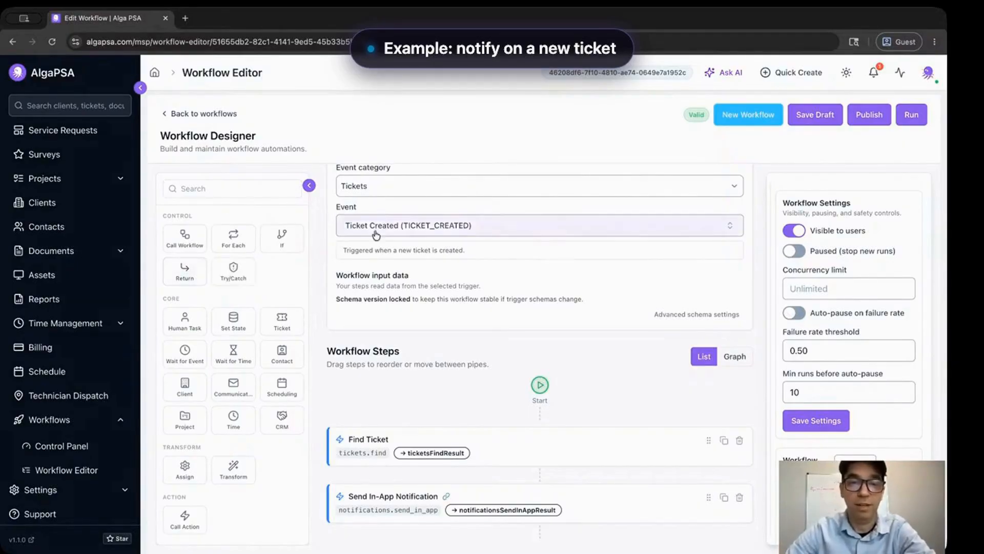
{"action": "scroll", "coordinate": [374, 231], "scroll_direction": "up", "scroll_amount": 4}
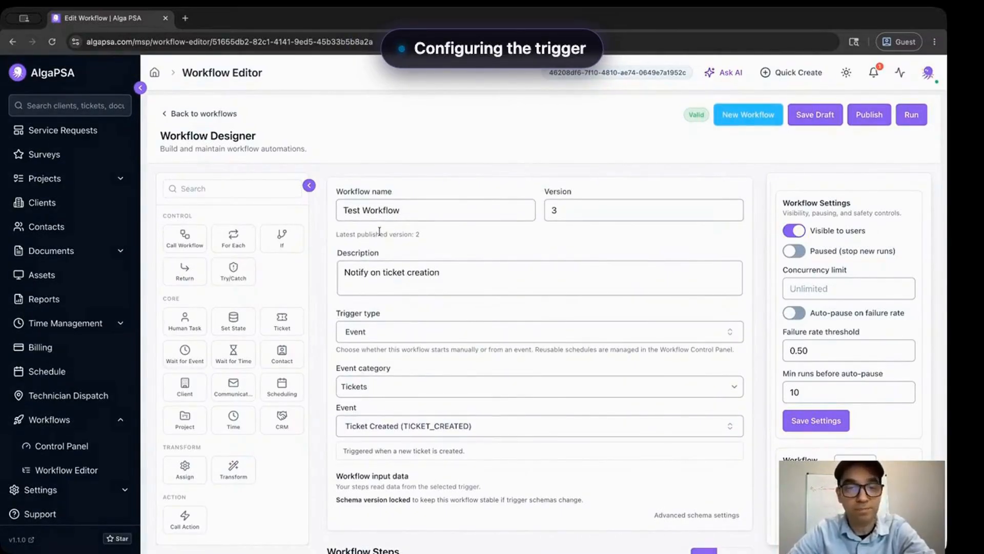
{"action": "scroll", "coordinate": [359, 256], "scroll_direction": "down", "scroll_amount": 1}
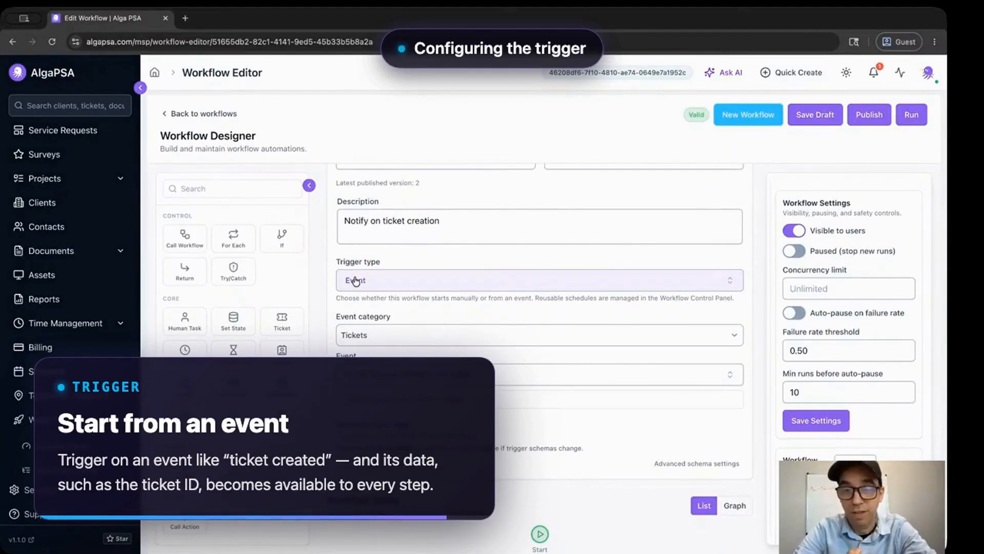
{"action": "left_click", "coordinate": [355, 281]}
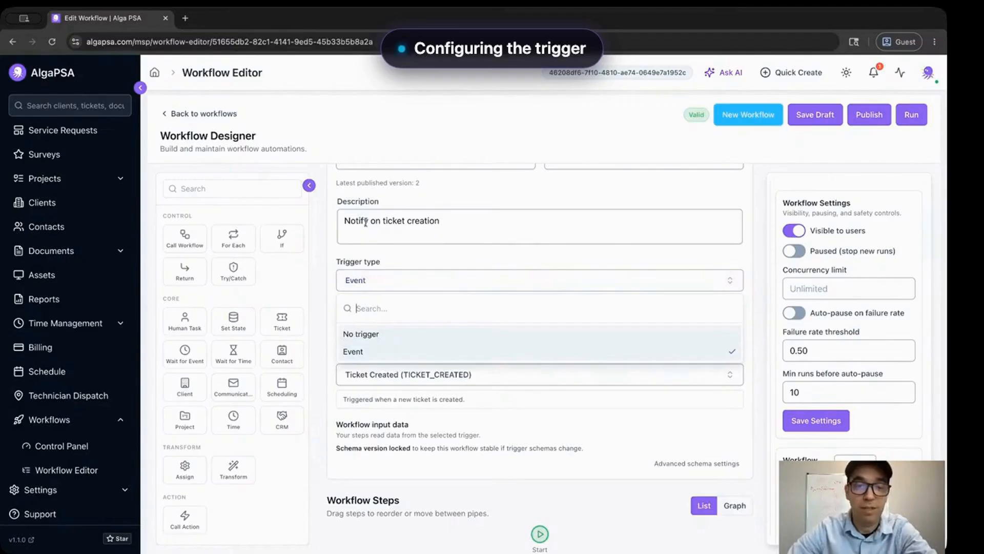
{"action": "left_click", "coordinate": [367, 256]}
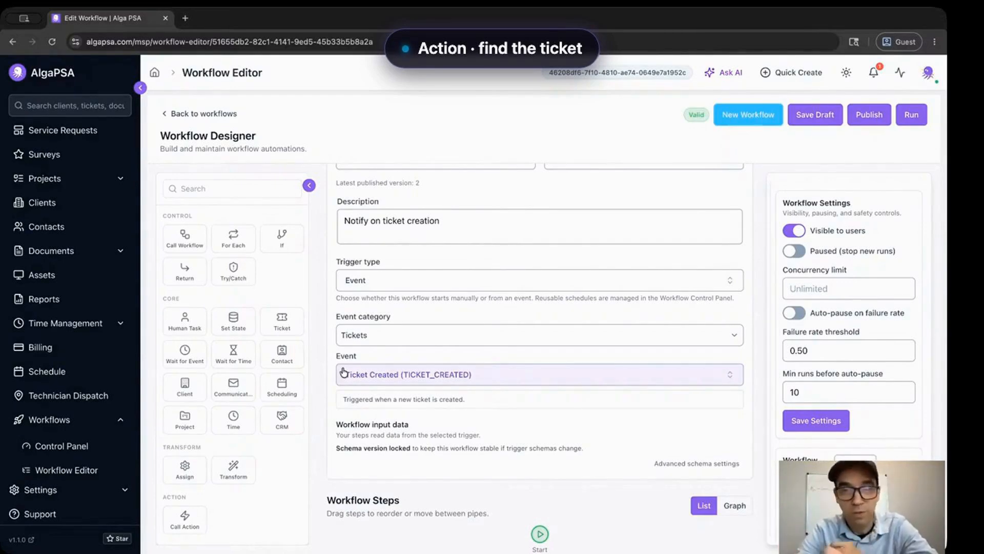
- Select the Find Ticket step to see its action and ticketsFindResult output name
{"action": "scroll", "coordinate": [315, 378], "scroll_direction": "down", "scroll_amount": 2}
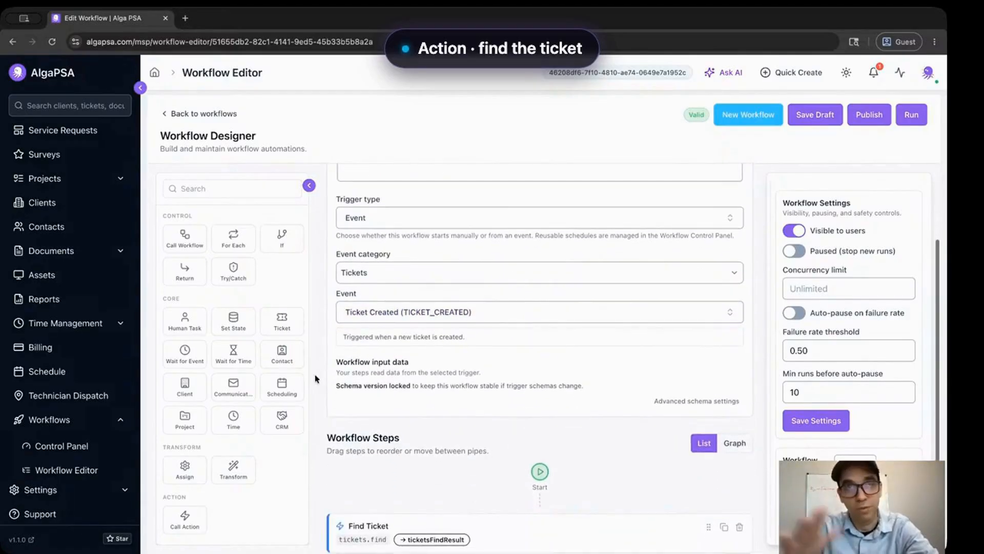
{"action": "scroll", "coordinate": [316, 379], "scroll_direction": "down", "scroll_amount": 3}
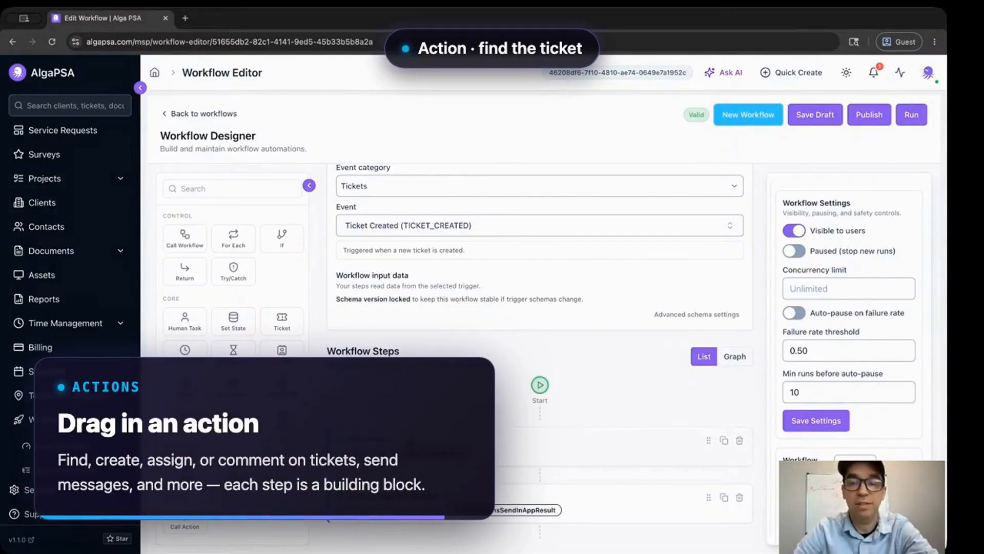
{"action": "left_click", "coordinate": [512, 447]}
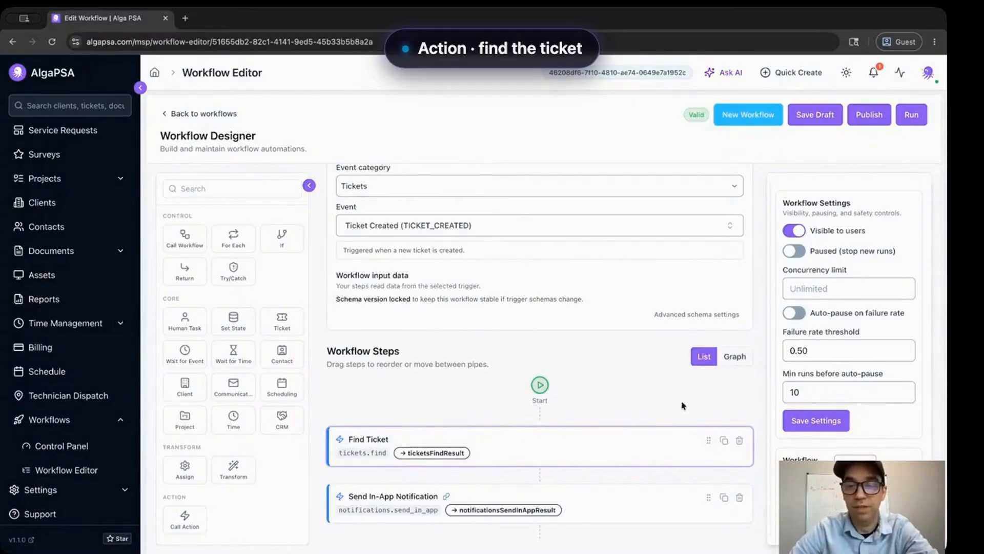
{"action": "scroll", "coordinate": [870, 384], "scroll_direction": "down", "scroll_amount": 1}
{"action": "scroll", "coordinate": [870, 385], "scroll_direction": "down", "scroll_amount": 4}
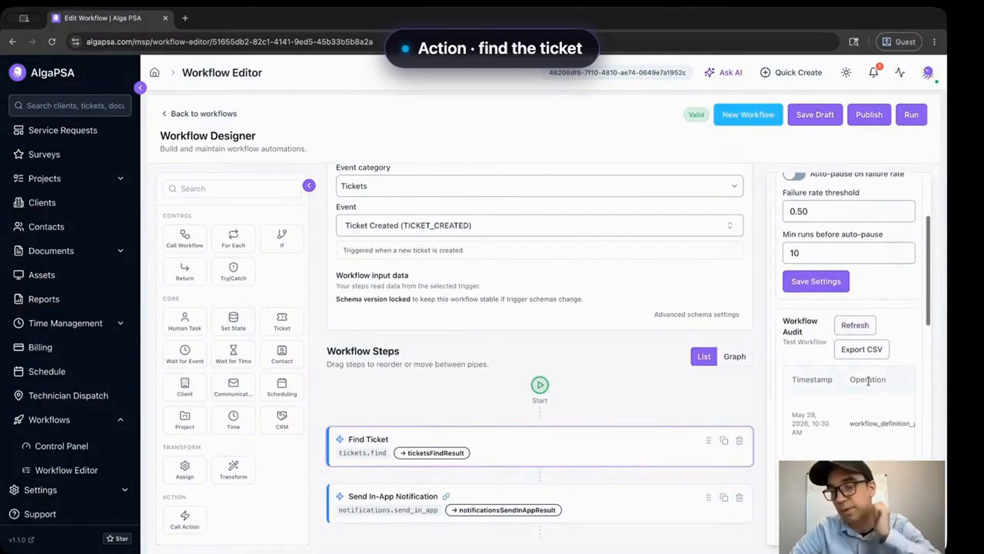
{"action": "scroll", "coordinate": [870, 385], "scroll_direction": "down", "scroll_amount": 3}
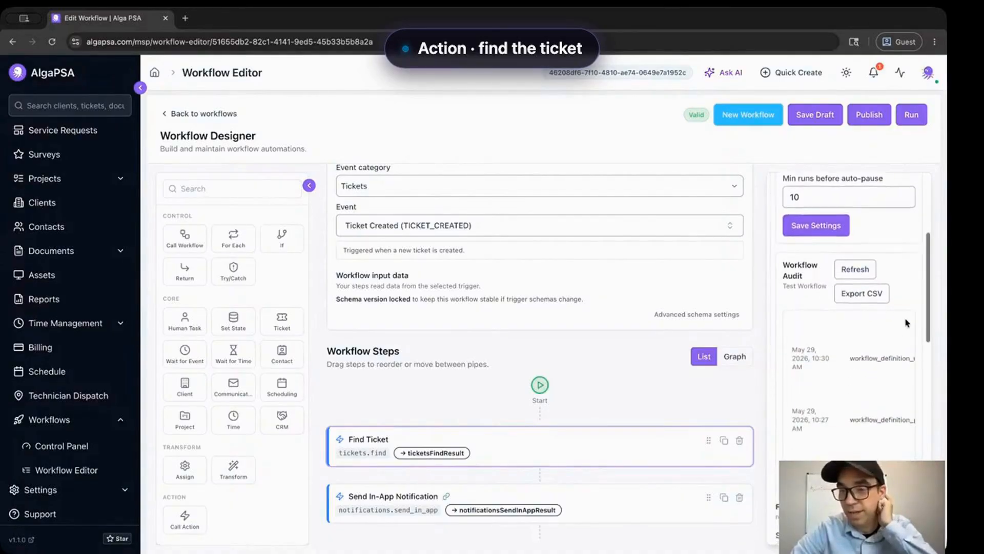
{"action": "scroll", "coordinate": [918, 323], "scroll_direction": "down", "scroll_amount": 10}
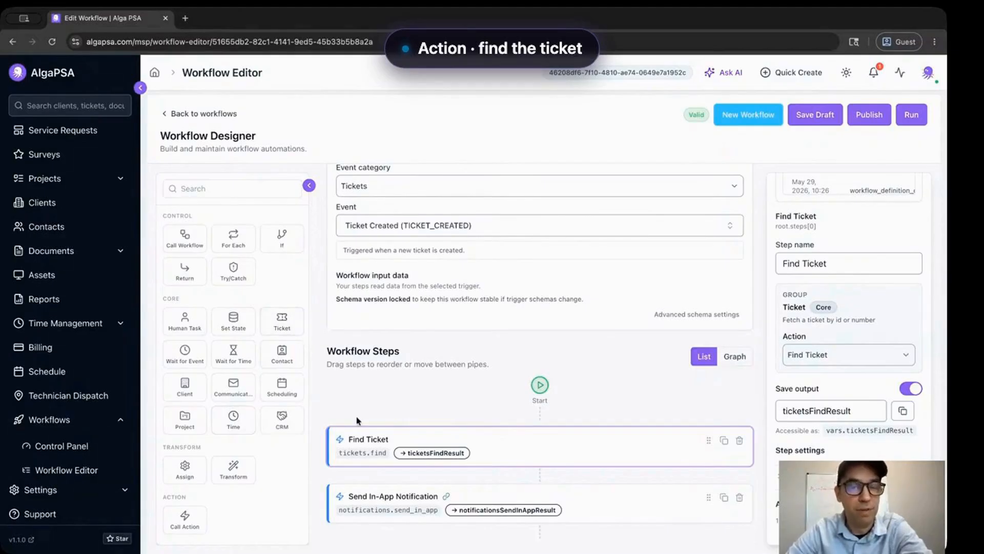
{"action": "left_click", "coordinate": [842, 355]}
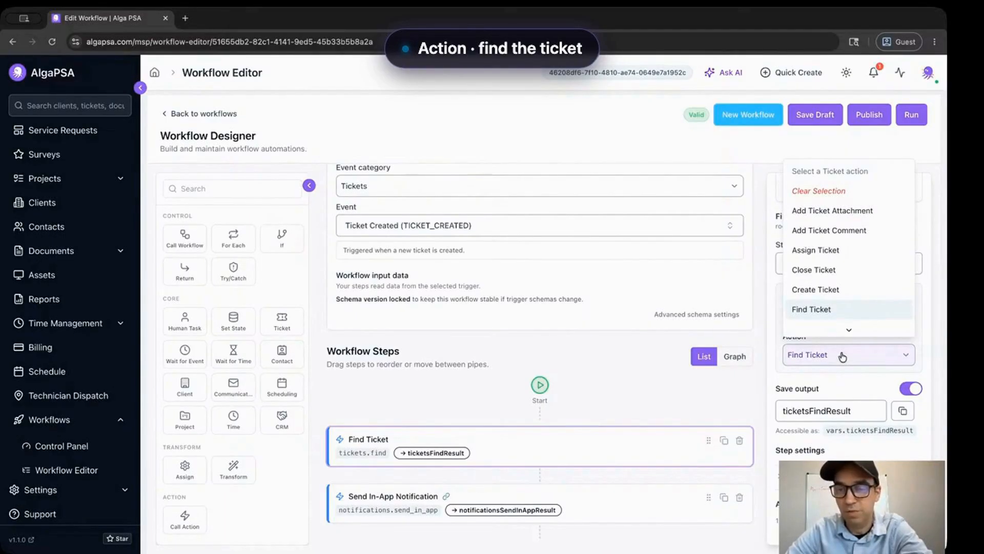
{"action": "left_click", "coordinate": [843, 355]}
{"action": "left_click", "coordinate": [842, 355]}
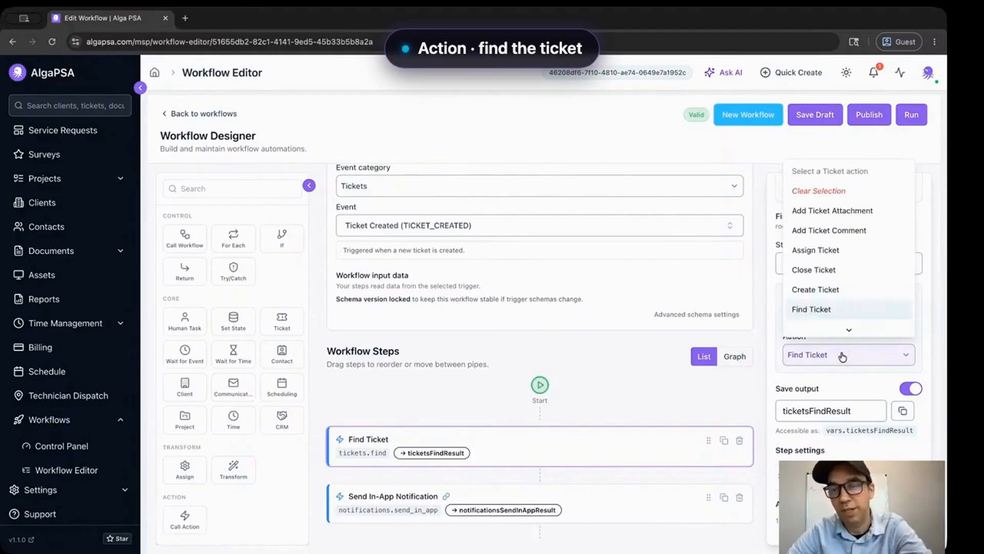
{"action": "scroll", "coordinate": [841, 302], "scroll_direction": "down", "scroll_amount": 2}
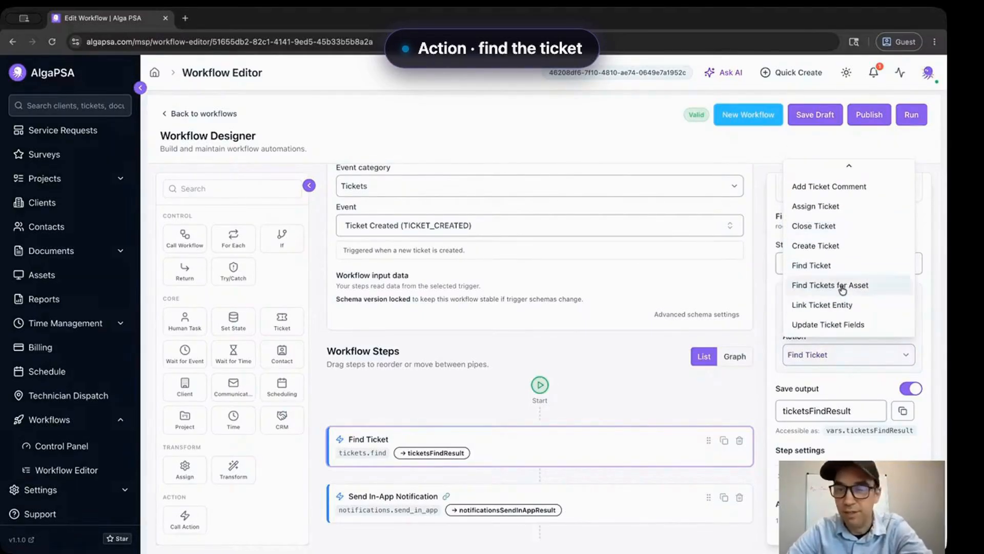
{"action": "left_click", "coordinate": [767, 326]}
{"action": "scroll", "coordinate": [778, 351], "scroll_direction": "down", "scroll_amount": 6}
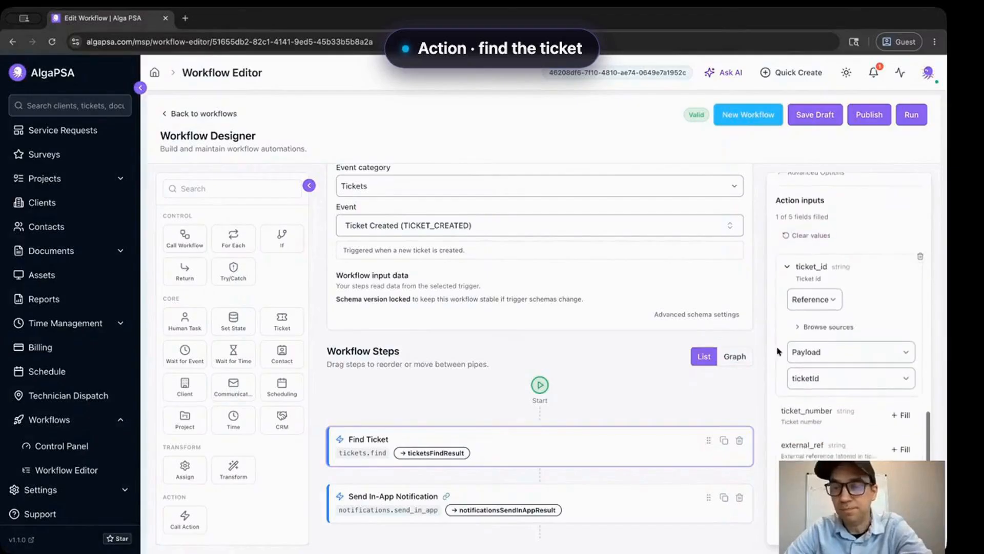
{"action": "scroll", "coordinate": [778, 350], "scroll_direction": "up", "scroll_amount": 3}
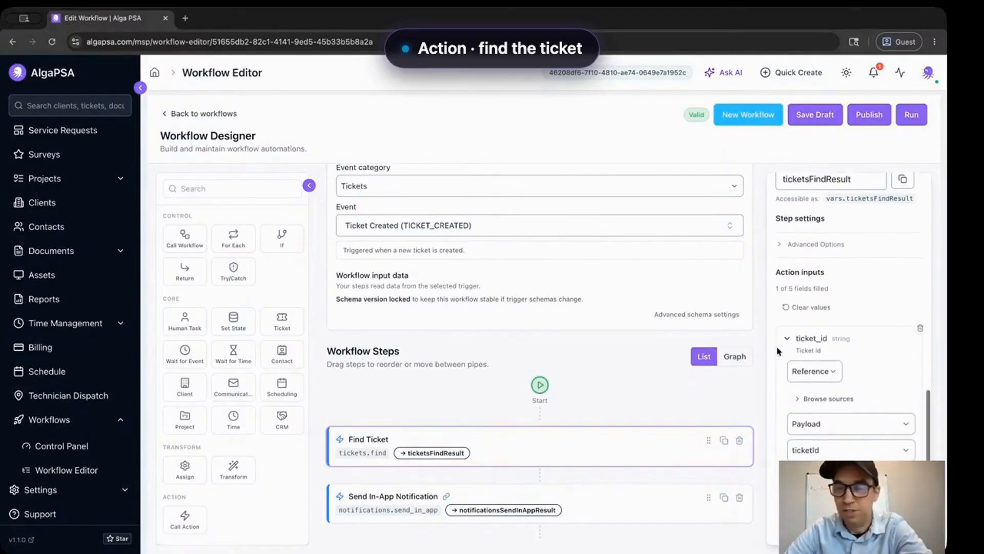
{"action": "scroll", "coordinate": [777, 351], "scroll_direction": "down", "scroll_amount": 1}
{"action": "scroll", "coordinate": [778, 350], "scroll_direction": "down", "scroll_amount": 1}
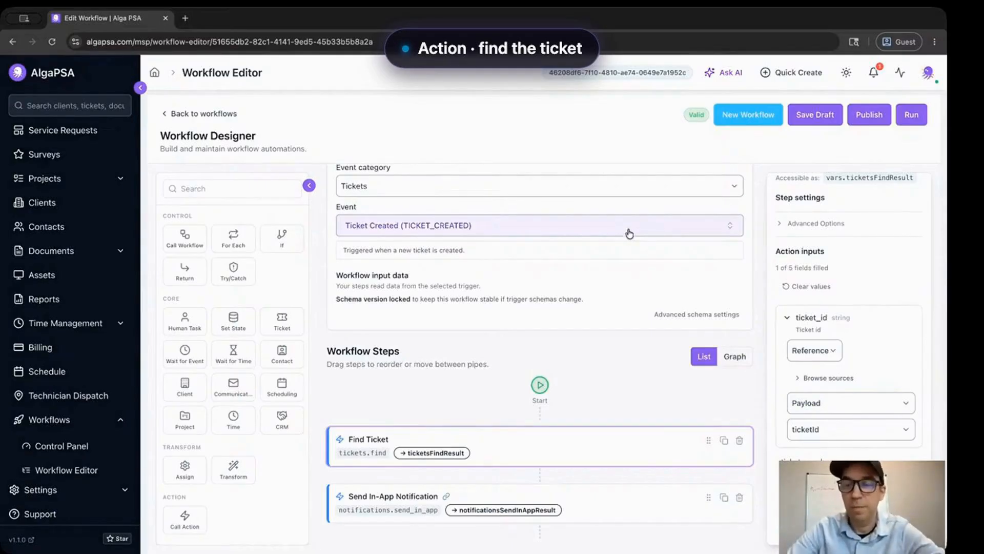
{"action": "left_click", "coordinate": [807, 431]}
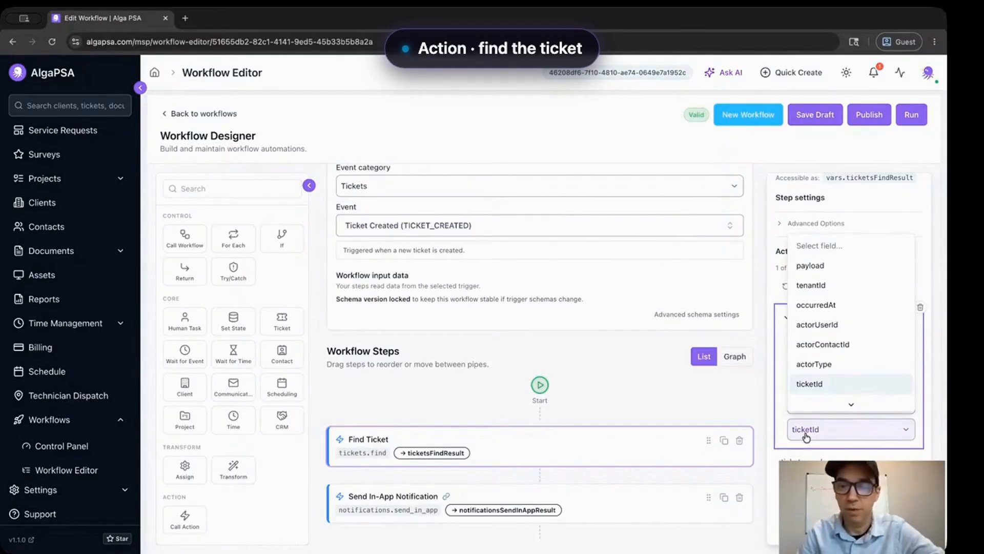
{"action": "left_click", "coordinate": [806, 435]}
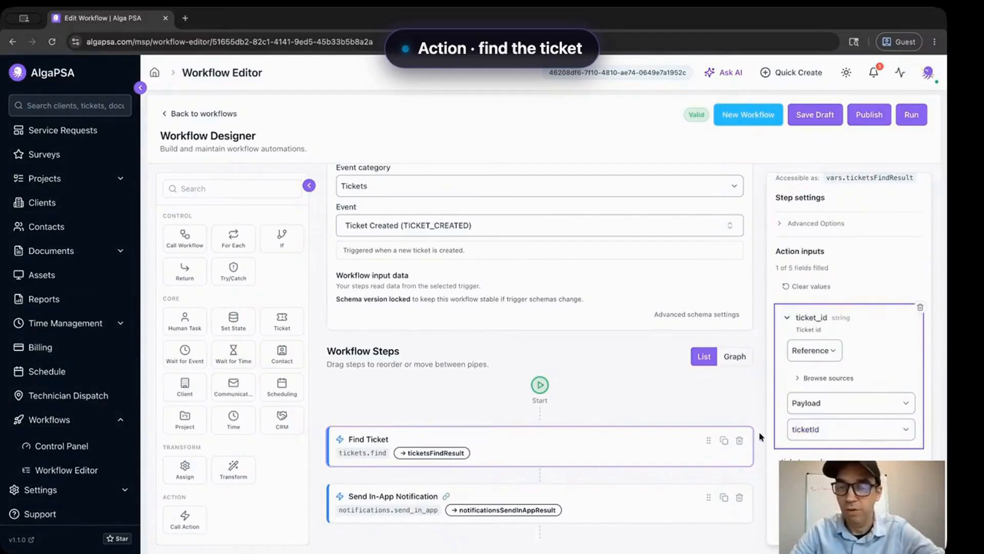
{"action": "scroll", "coordinate": [760, 435], "scroll_direction": "down", "scroll_amount": 2}
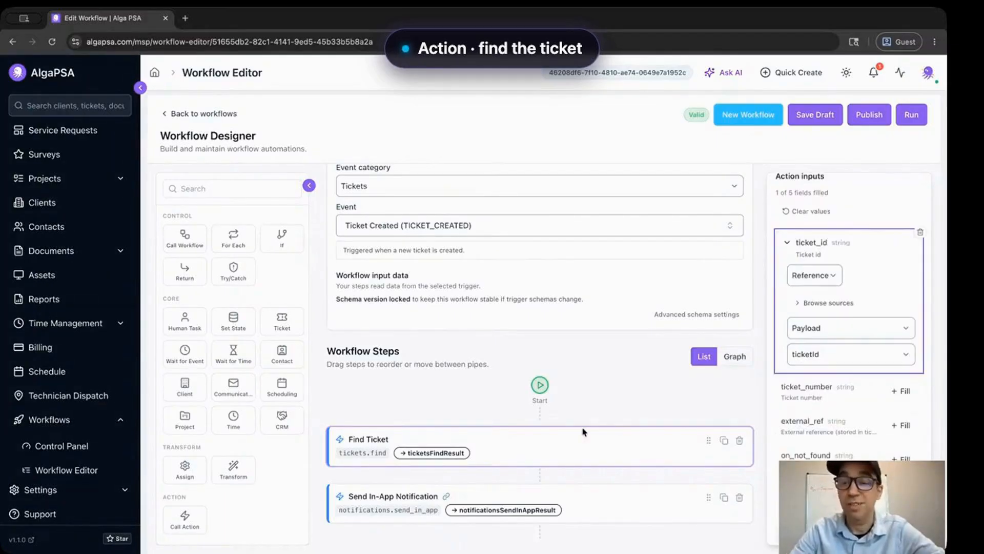
{"action": "left_click", "coordinate": [506, 451]}
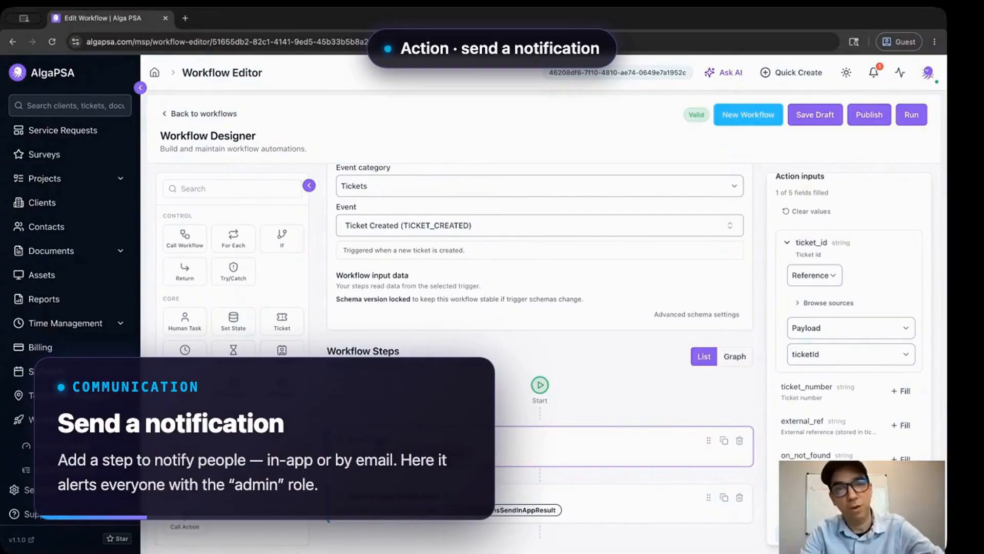
{"action": "left_click", "coordinate": [608, 506]}
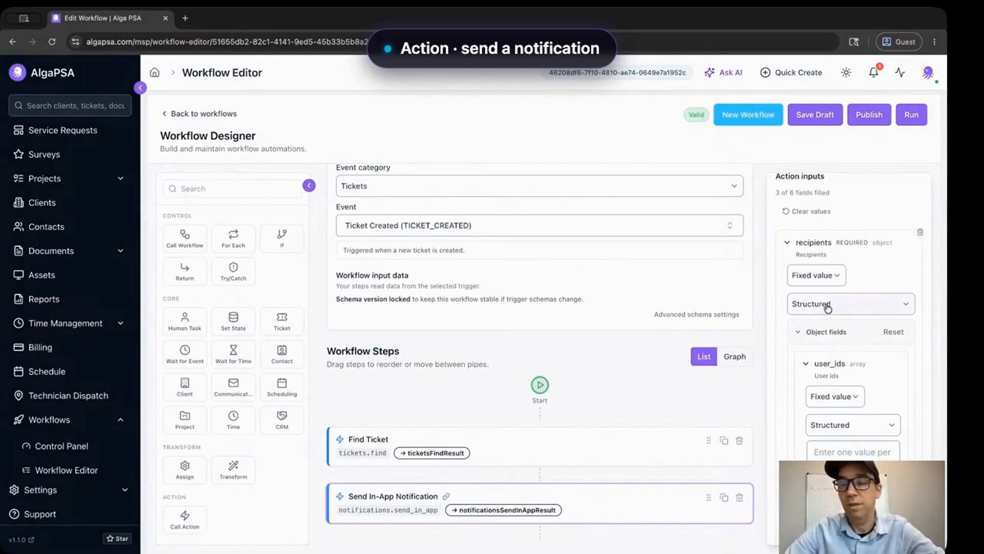
{"action": "scroll", "coordinate": [820, 305], "scroll_direction": "up", "scroll_amount": 2}
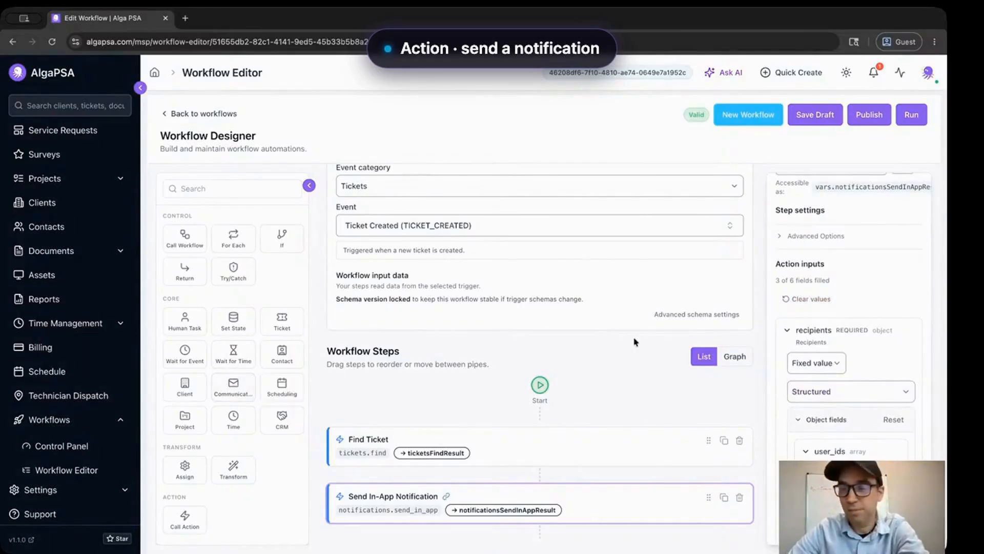
{"action": "scroll", "coordinate": [859, 276], "scroll_direction": "down", "scroll_amount": 1}
{"action": "scroll", "coordinate": [860, 275], "scroll_direction": "up", "scroll_amount": 5}
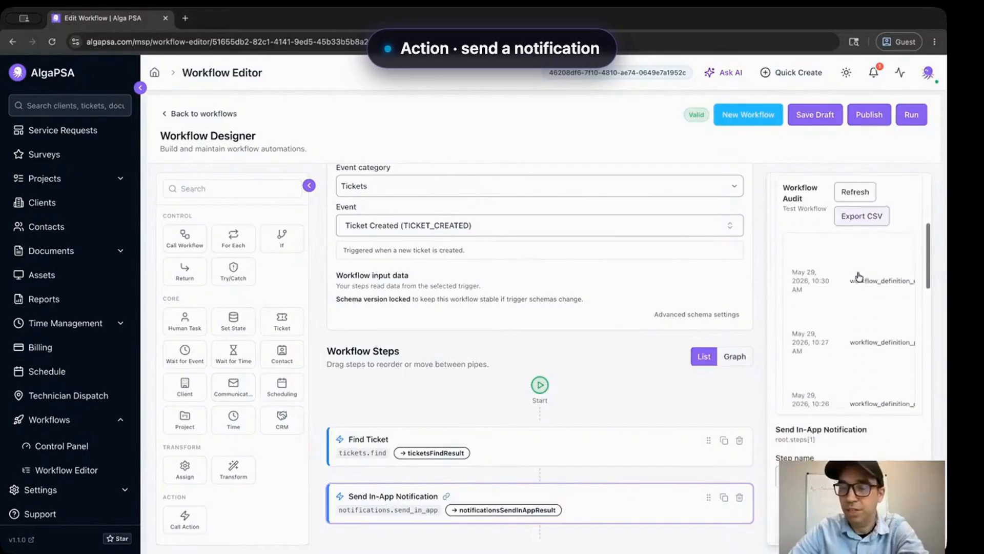
{"action": "scroll", "coordinate": [860, 276], "scroll_direction": "down", "scroll_amount": 3}
{"action": "scroll", "coordinate": [792, 290], "scroll_direction": "down", "scroll_amount": 4}
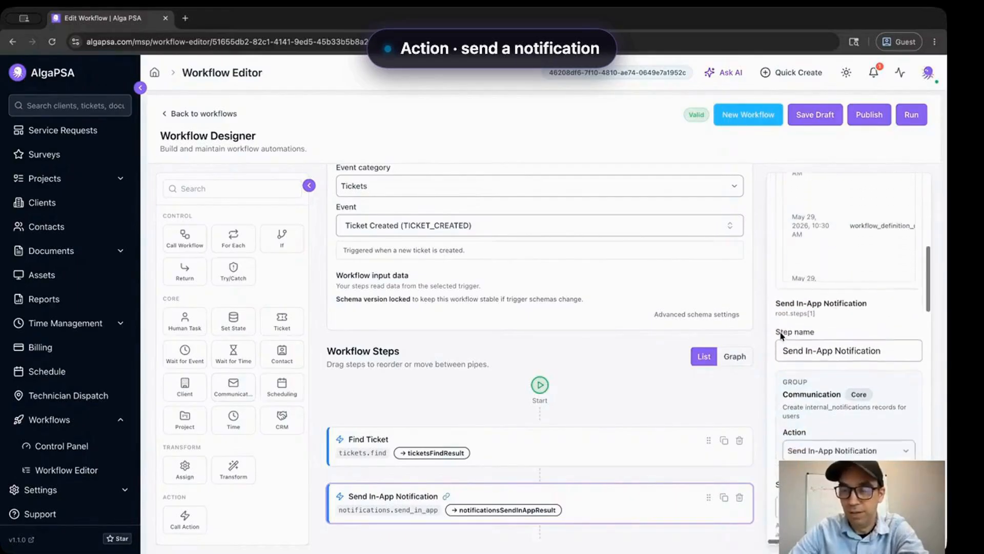
{"action": "scroll", "coordinate": [780, 332], "scroll_direction": "down", "scroll_amount": 1}
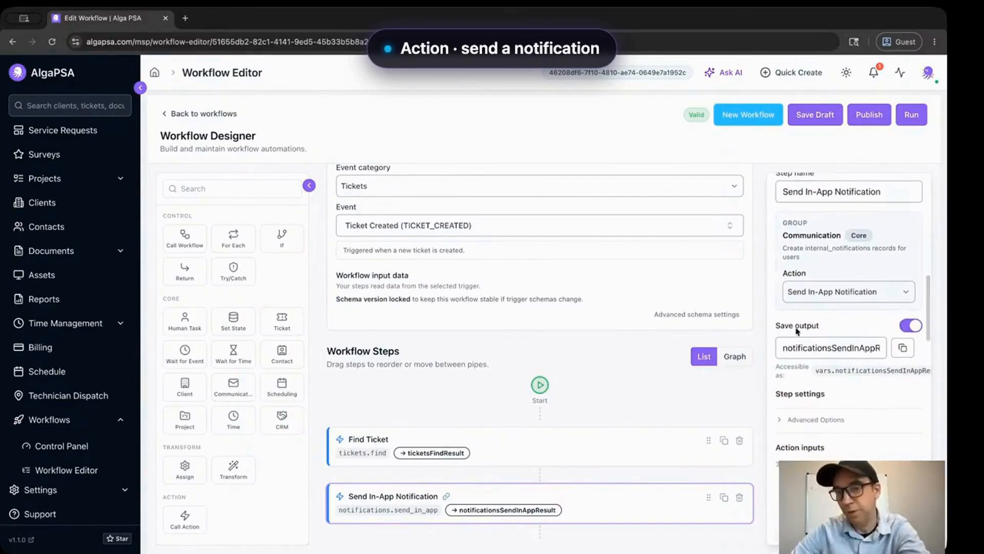
{"action": "left_click", "coordinate": [824, 297]}
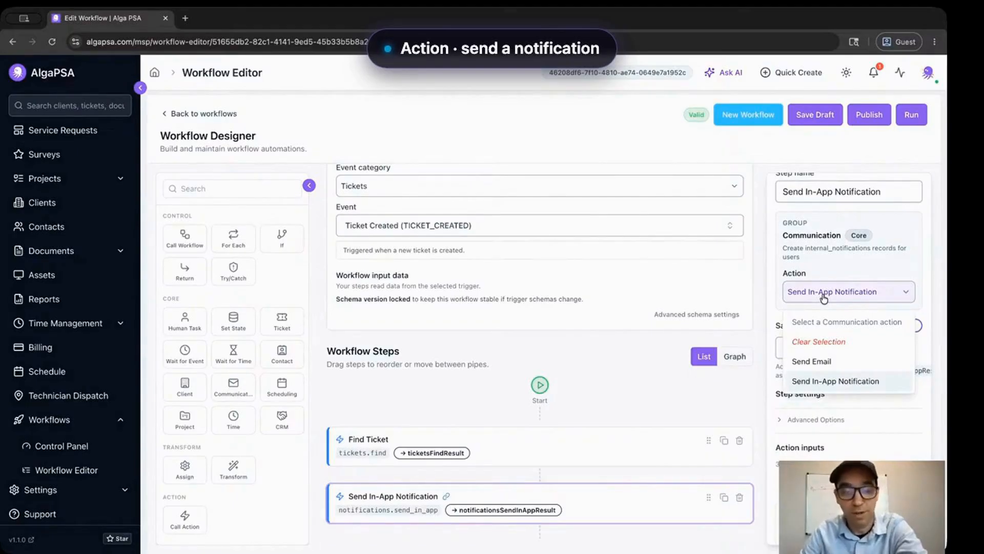
{"action": "left_click", "coordinate": [779, 289]}
{"action": "scroll", "coordinate": [778, 288], "scroll_direction": "down", "scroll_amount": 2}
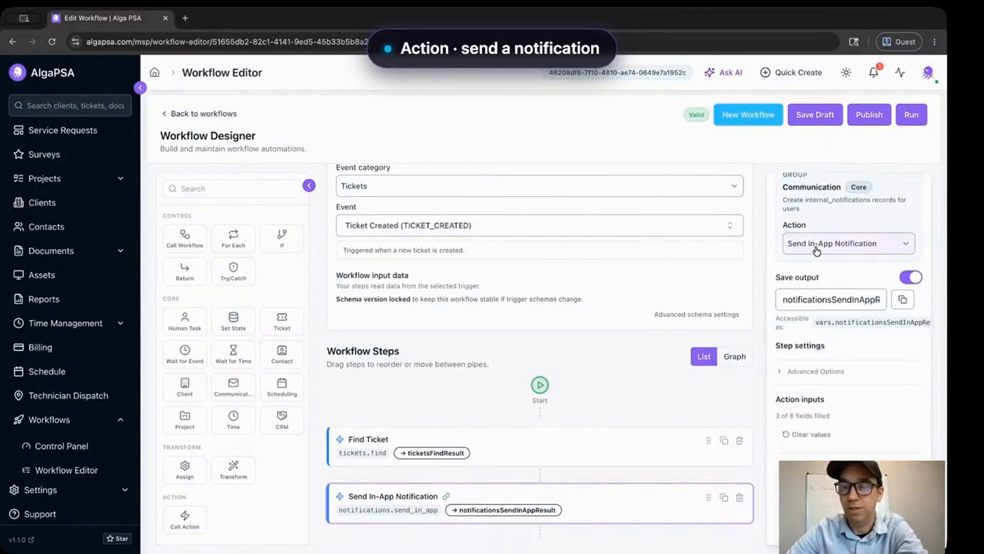
{"action": "scroll", "coordinate": [764, 329], "scroll_direction": "down", "scroll_amount": 1}
{"action": "scroll", "coordinate": [782, 334], "scroll_direction": "down", "scroll_amount": 5}
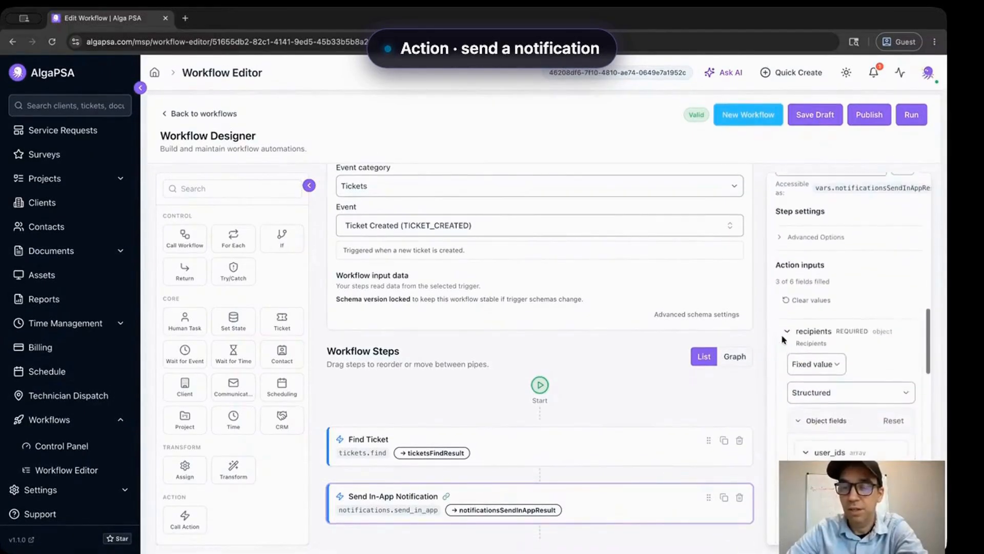
{"action": "scroll", "coordinate": [782, 334], "scroll_direction": "down", "scroll_amount": 2}
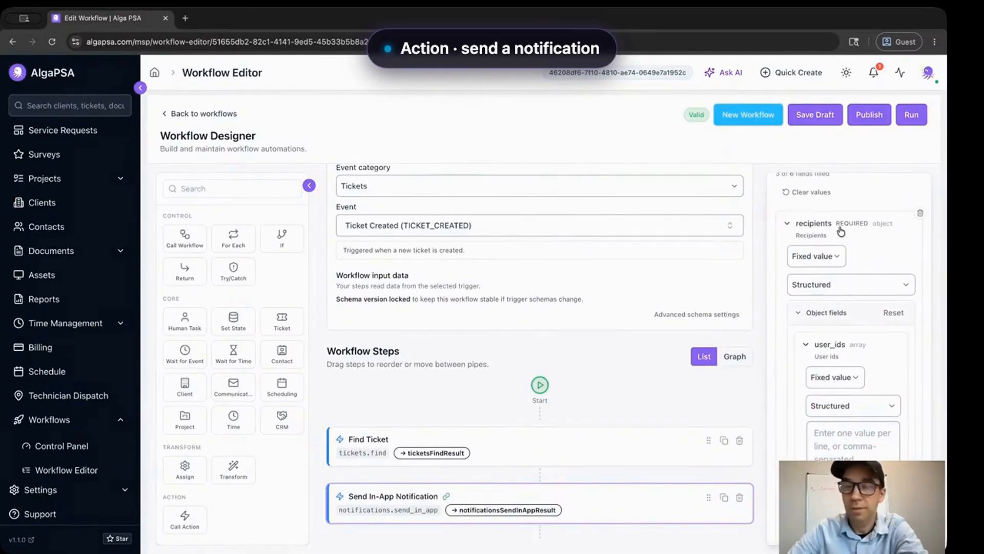
{"action": "scroll", "coordinate": [813, 248], "scroll_direction": "down", "scroll_amount": 5}
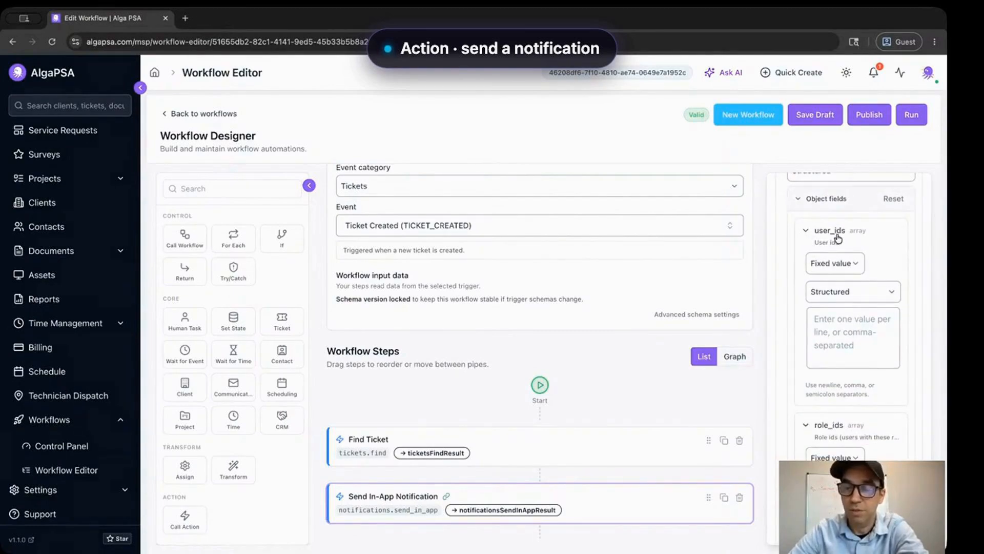
{"action": "scroll", "coordinate": [779, 361], "scroll_direction": "down", "scroll_amount": 3}
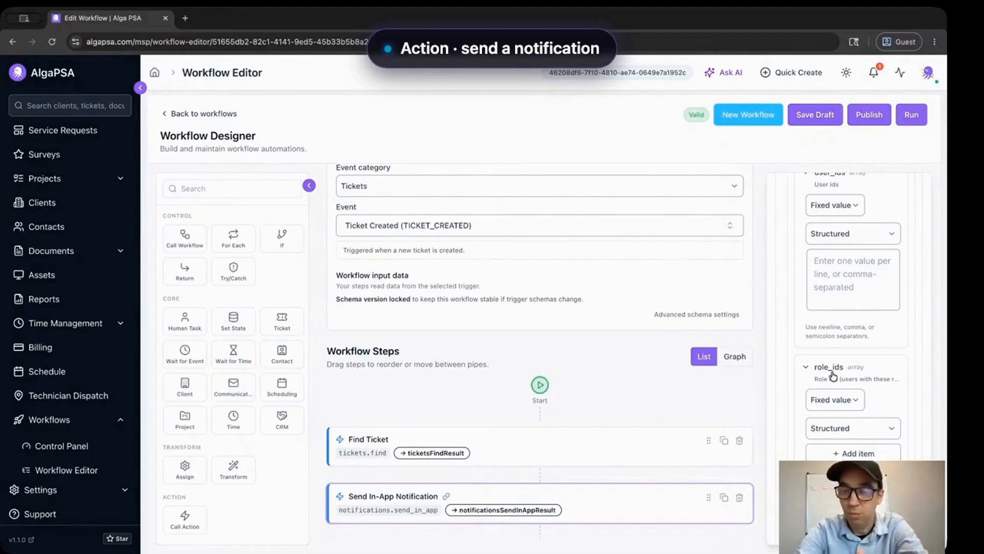
{"action": "scroll", "coordinate": [833, 376], "scroll_direction": "down", "scroll_amount": 4}
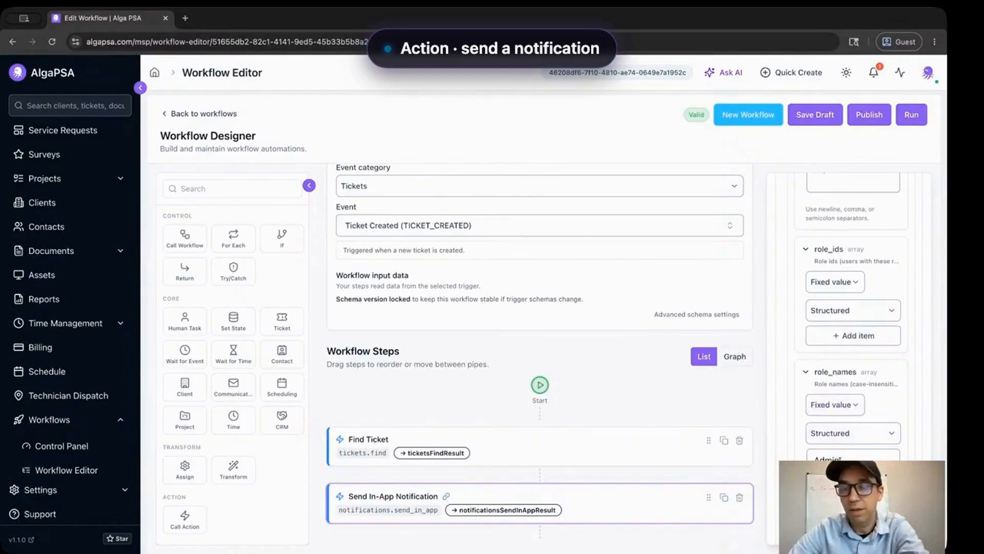
{"action": "double_click", "coordinate": [841, 458]}
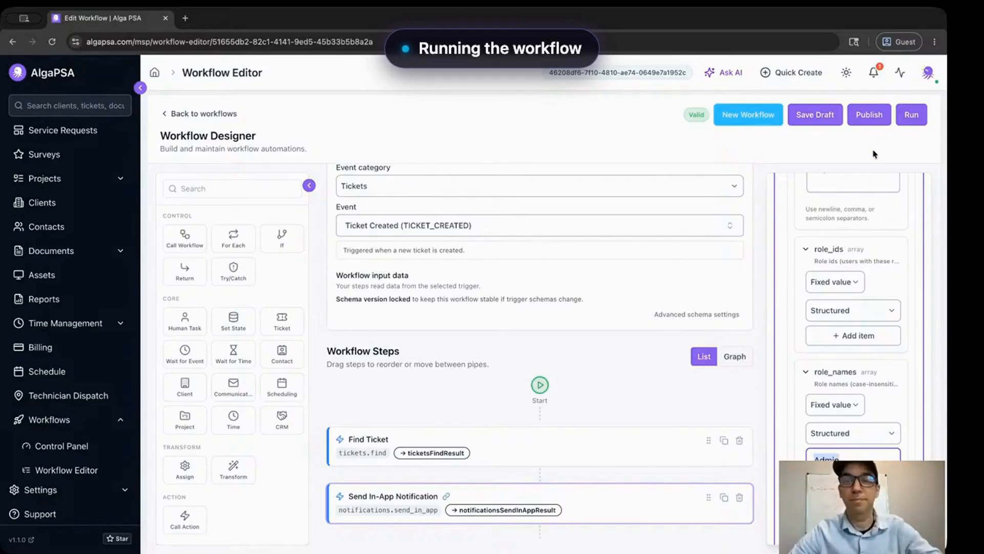
- Finish the role name field and reload the Test Workflow editor page
{"action": "left_click", "coordinate": [716, 149]}
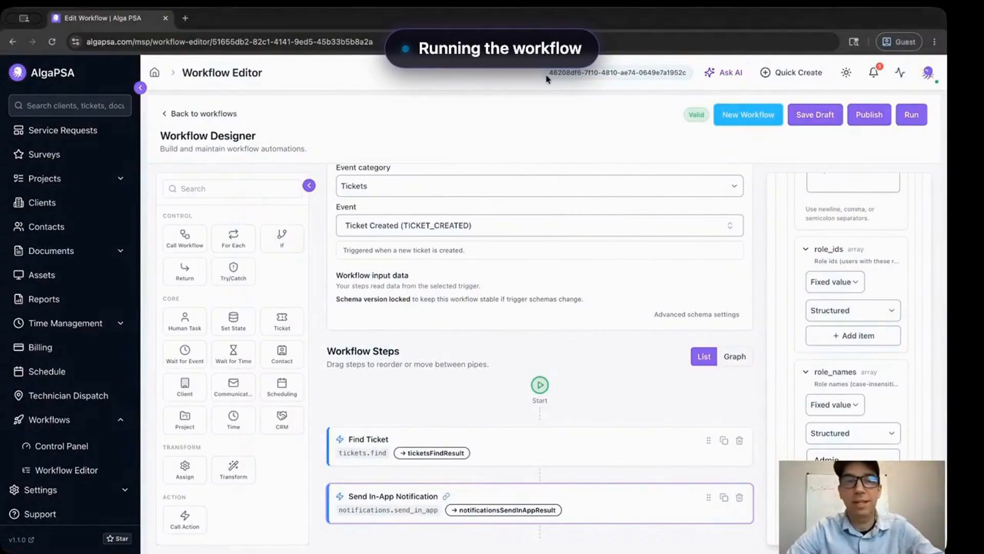
{"action": "left_click", "coordinate": [52, 42]}
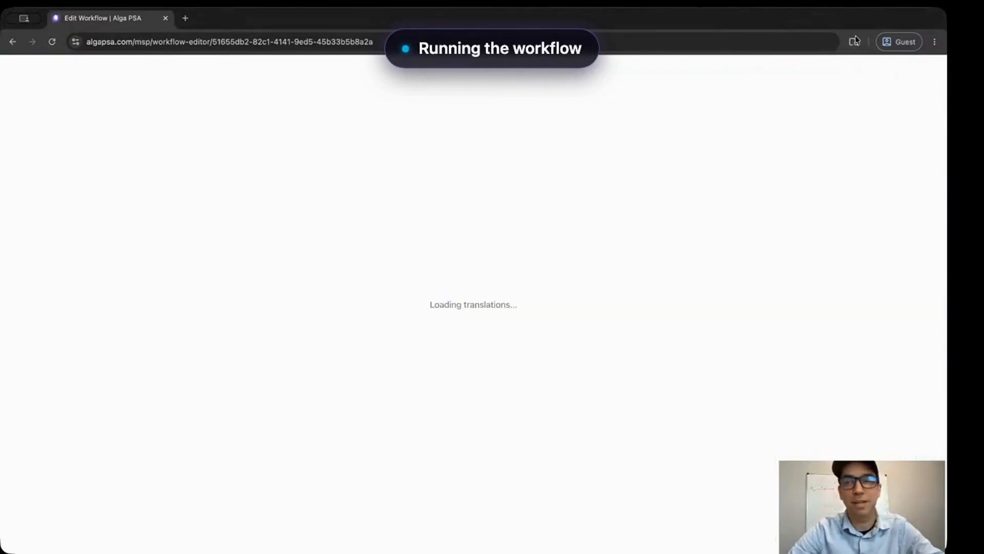
- Read the 'New ticket arrived!' notification for 'Printer not working', then close the notifications list
{"action": "left_click", "coordinate": [874, 74]}
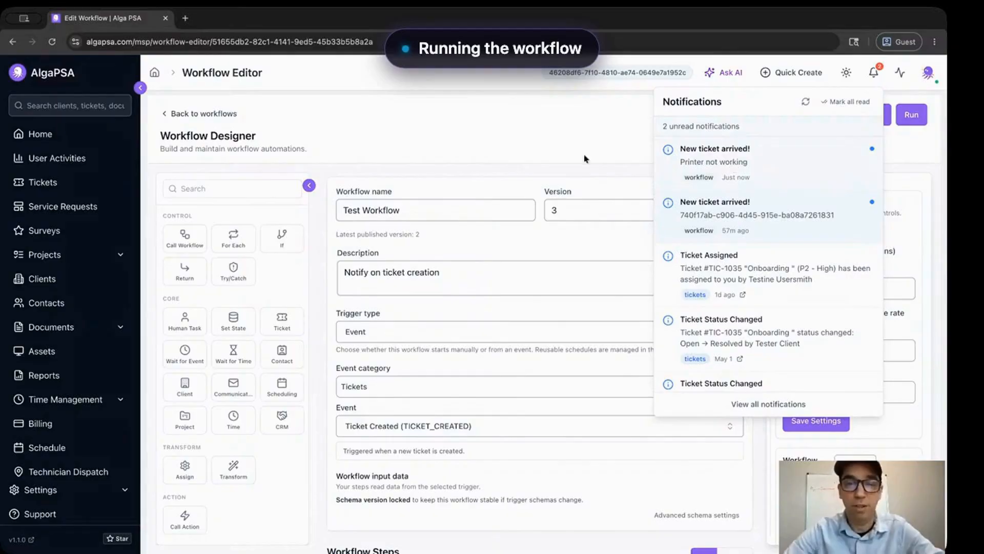
{"action": "left_click", "coordinate": [470, 127]}
{"action": "scroll", "coordinate": [330, 371], "scroll_direction": "down", "scroll_amount": 4}
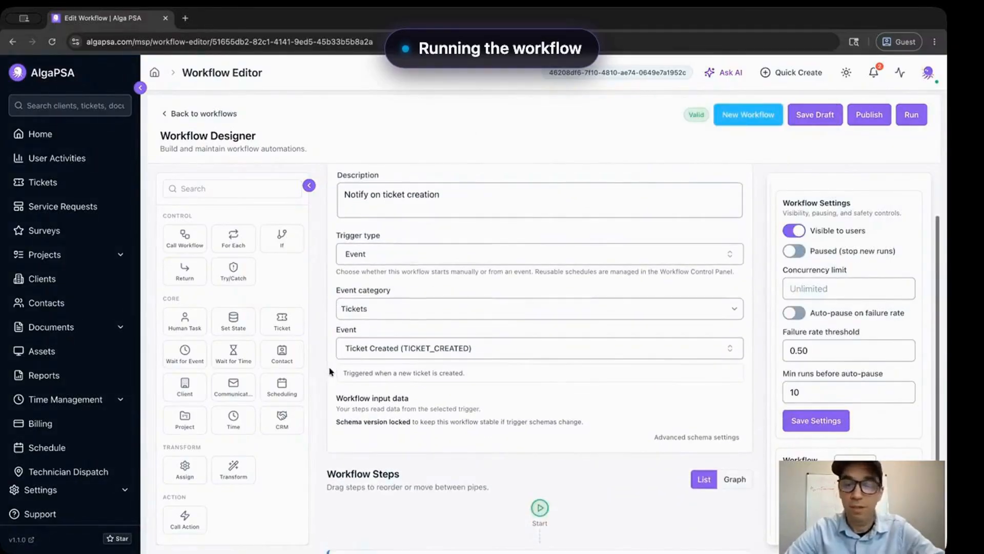
{"action": "scroll", "coordinate": [266, 427], "scroll_direction": "down", "scroll_amount": 1}
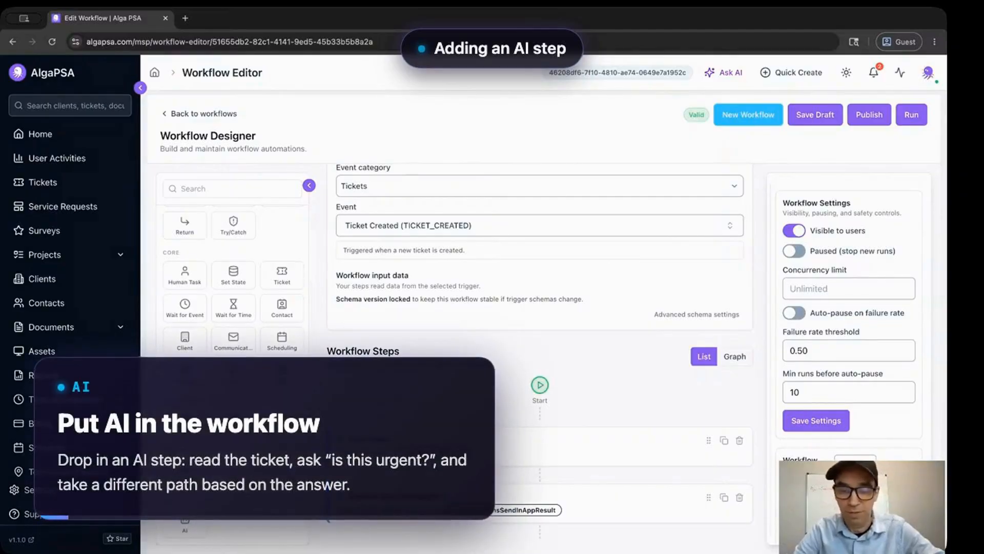
- Append an AI step (ai.infer, output ailnferResult) after Send In-App Notification and review its inputs
{"action": "left_click", "coordinate": [184, 525]}
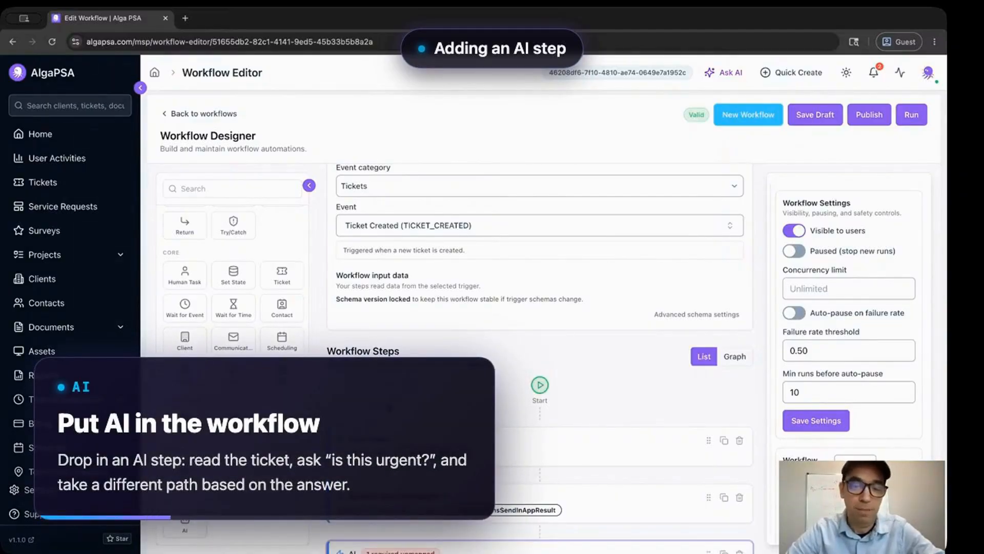
{"action": "scroll", "coordinate": [390, 409], "scroll_direction": "down", "scroll_amount": 1}
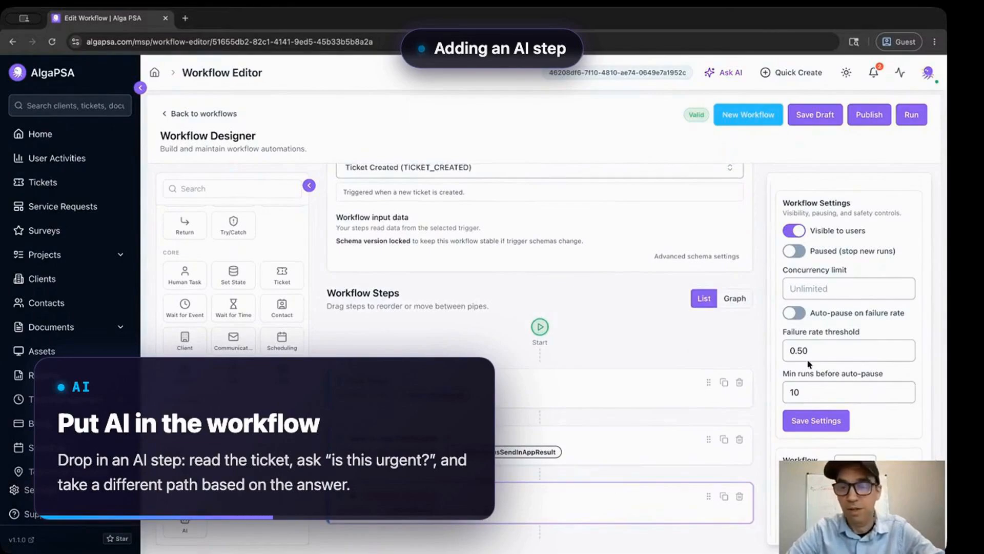
{"action": "scroll", "coordinate": [809, 364], "scroll_direction": "down", "scroll_amount": 5}
{"action": "scroll", "coordinate": [809, 364], "scroll_direction": "down", "scroll_amount": 6}
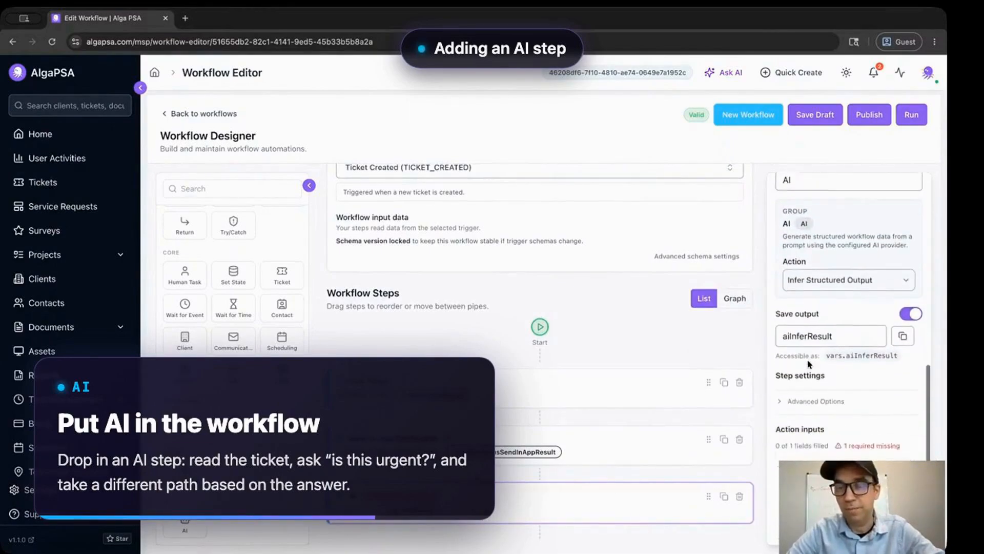
{"action": "scroll", "coordinate": [808, 361], "scroll_direction": "down", "scroll_amount": 1}
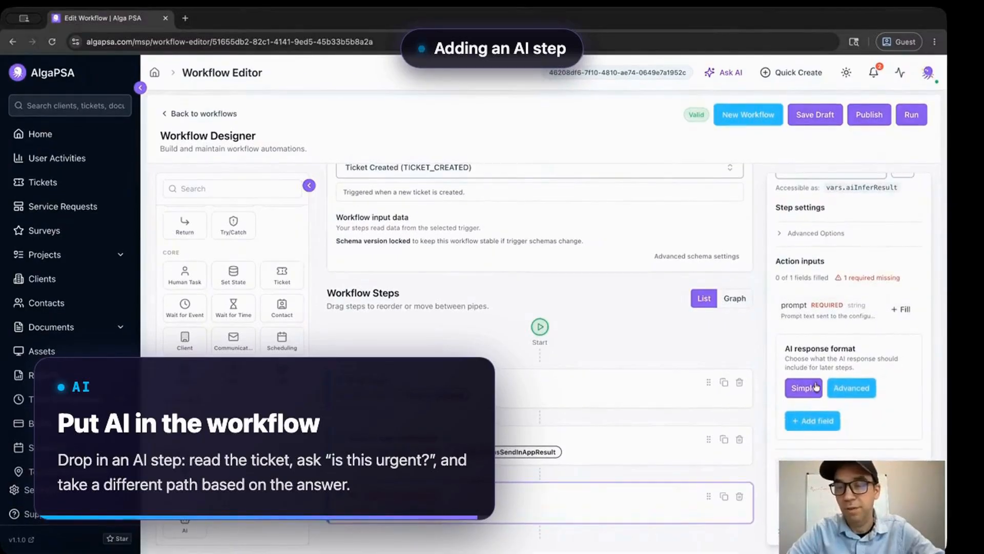
{"action": "scroll", "coordinate": [819, 314], "scroll_direction": "up", "scroll_amount": 1}
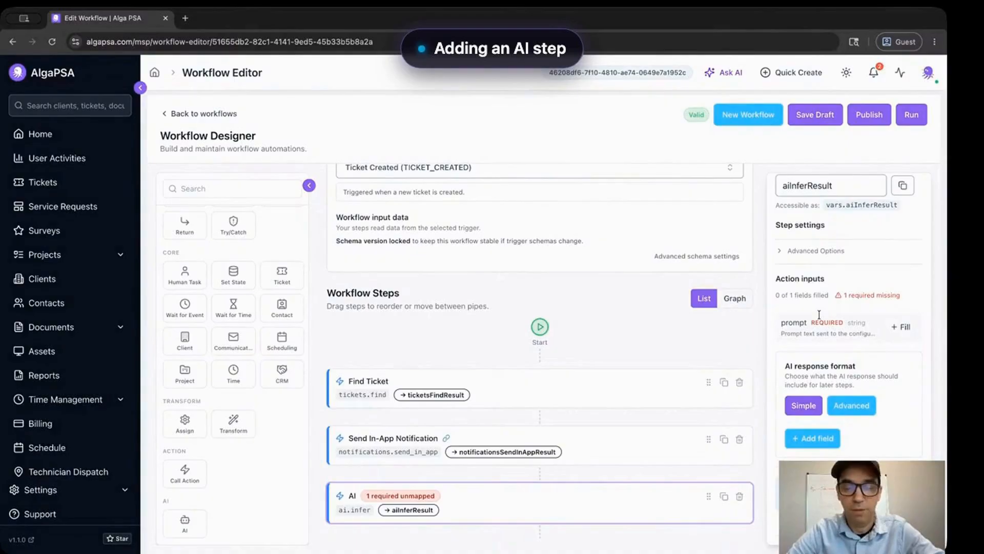
{"action": "scroll", "coordinate": [819, 314], "scroll_direction": "down", "scroll_amount": 1}
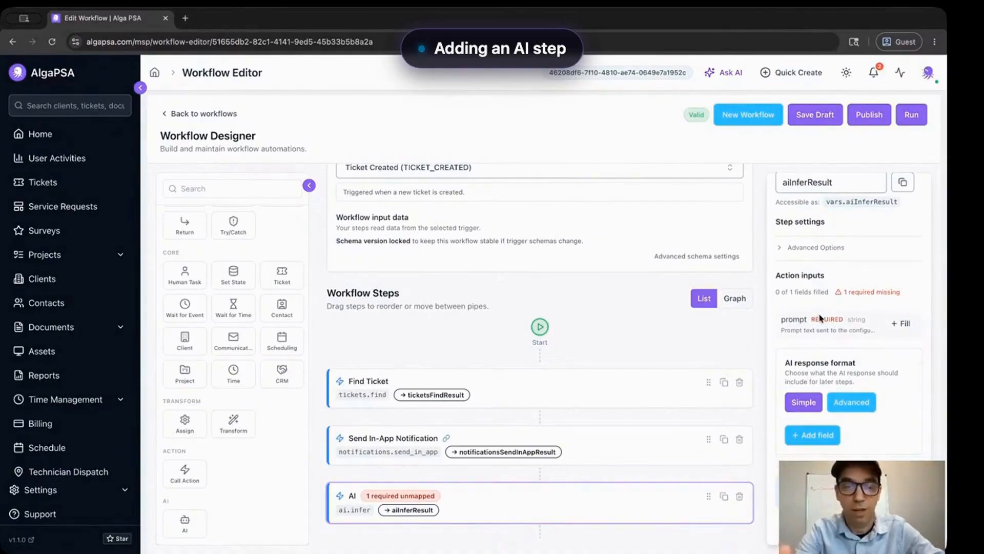